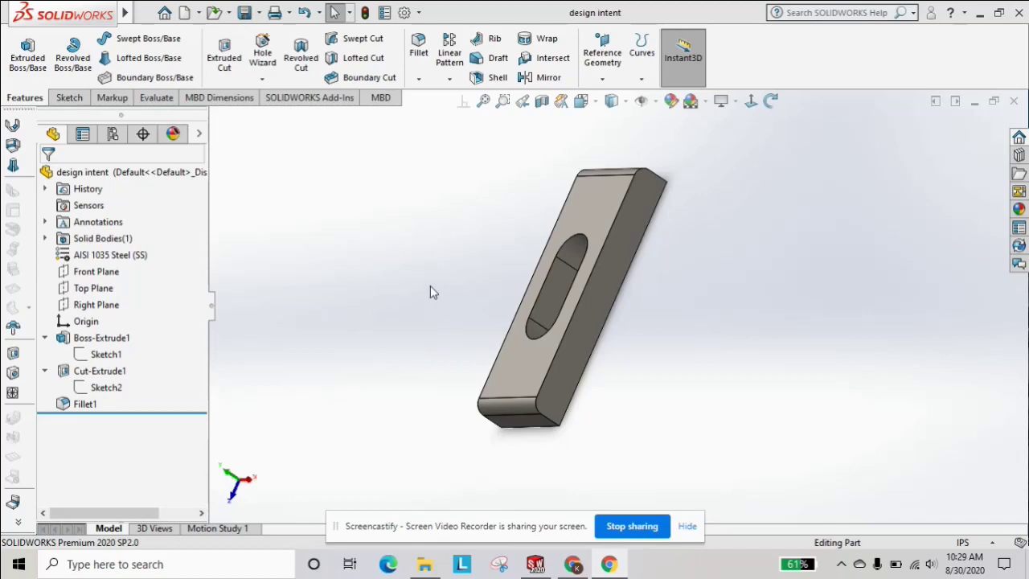
# Create a new drawing document on a standard A (ANSI) Landscape sheet with the sheet format displayed
pyautogui.moveTo(436, 271); pyautogui.dragTo(610, 345, button='middle')
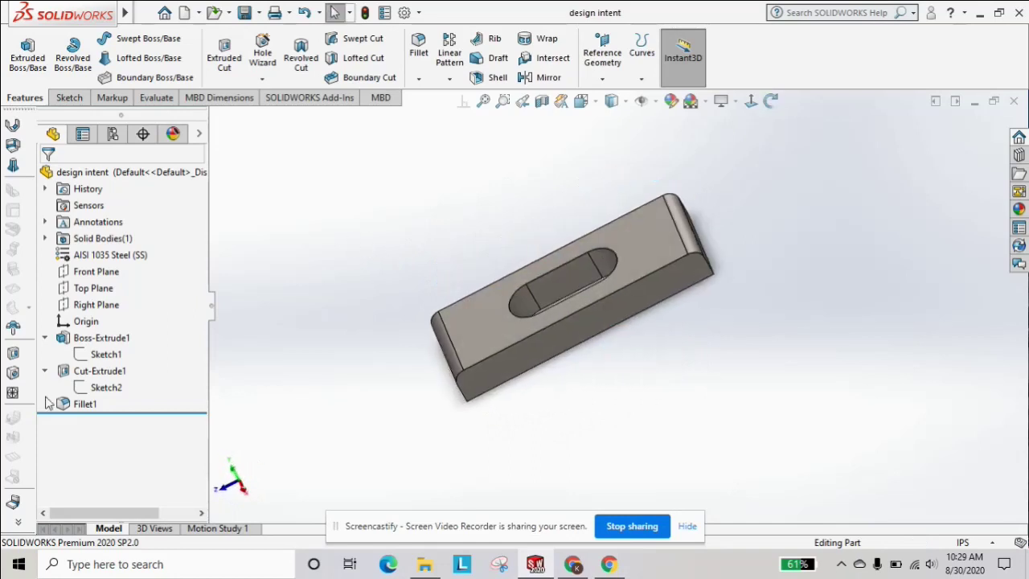
pyautogui.click(185, 13)
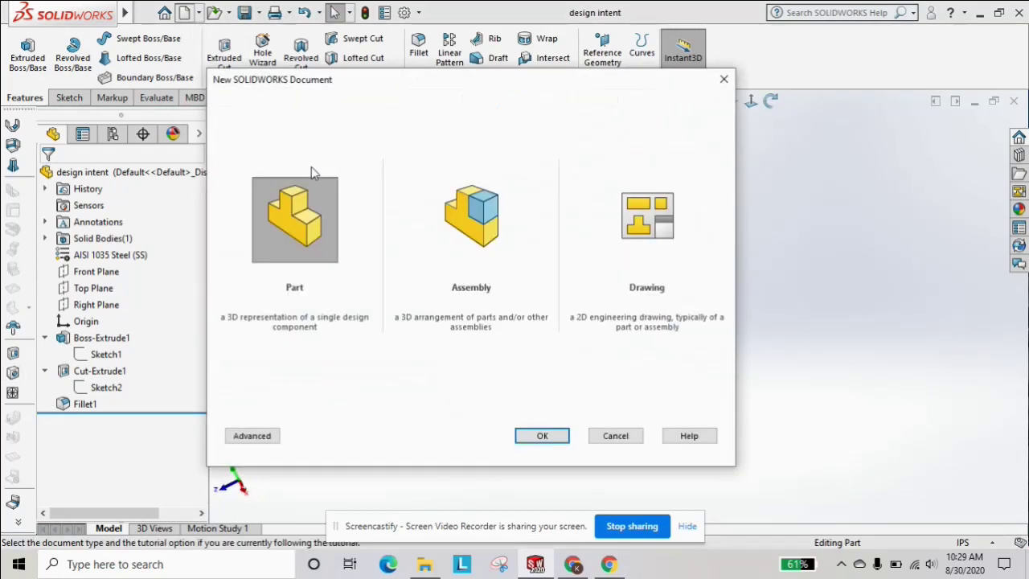
pyautogui.click(656, 228)
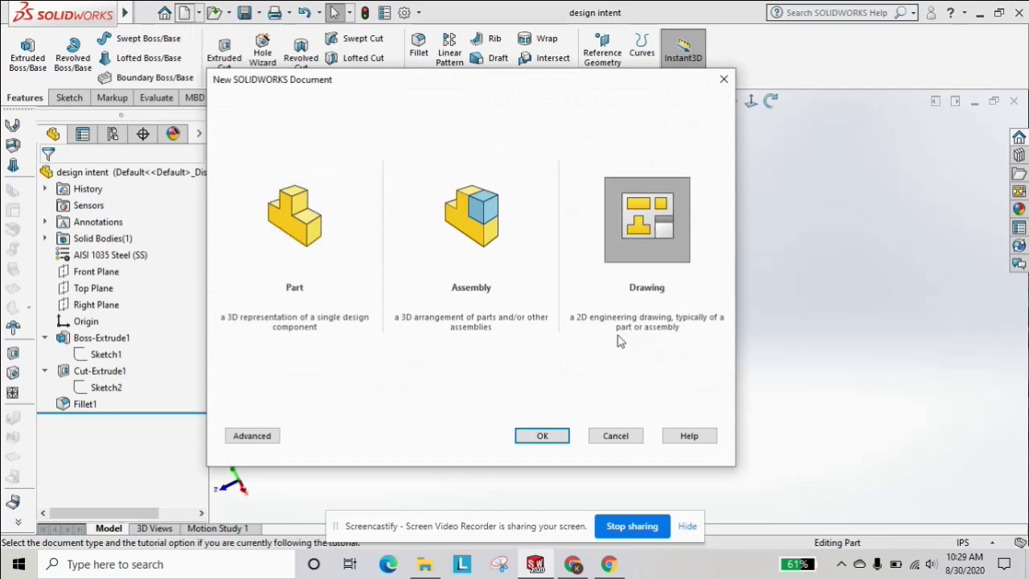
pyautogui.click(542, 435)
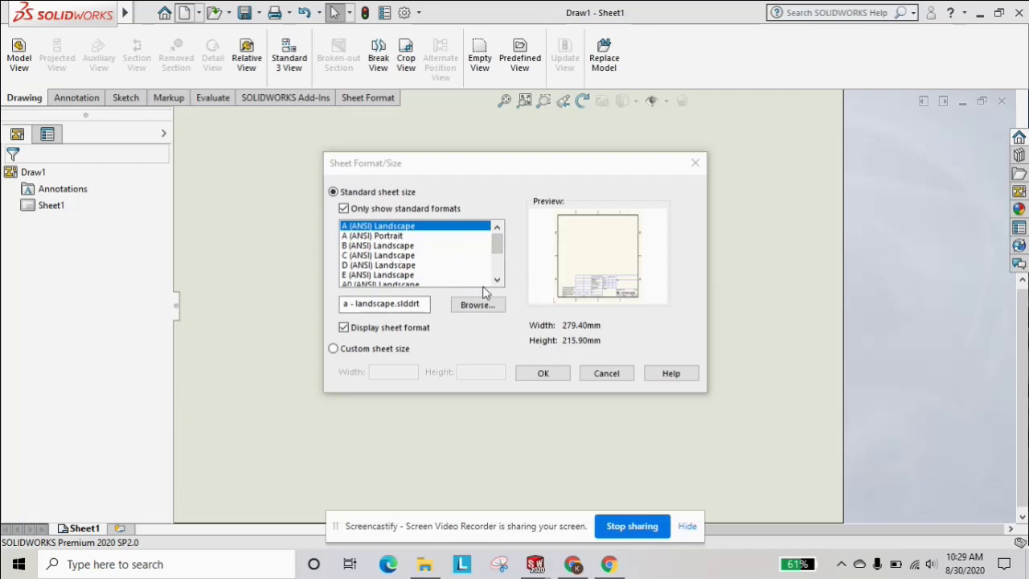
pyautogui.click(555, 373)
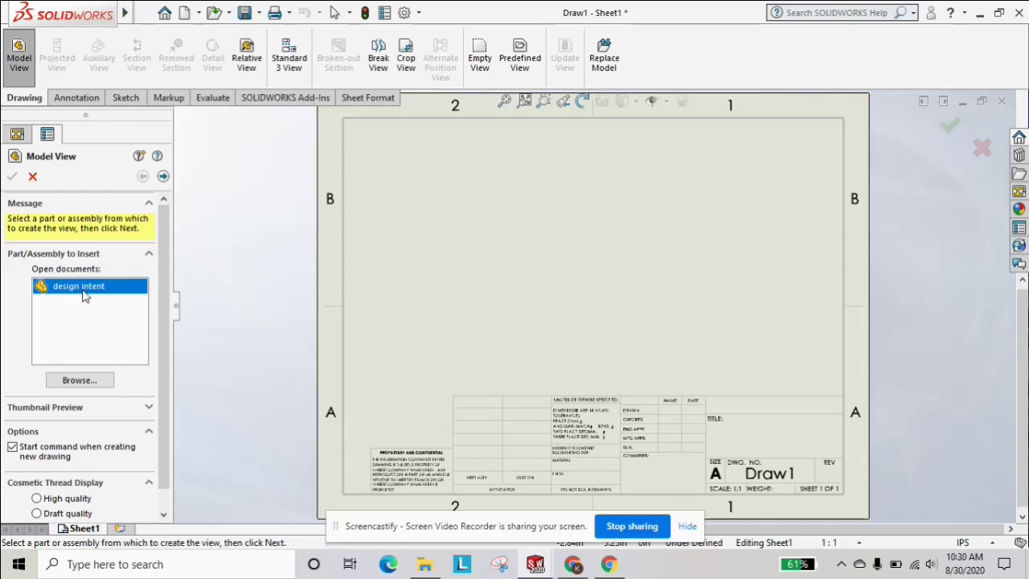
# Insert a base model view of the design intent part on the sheet, just above the title block, without any projected views
pyautogui.click(162, 176)
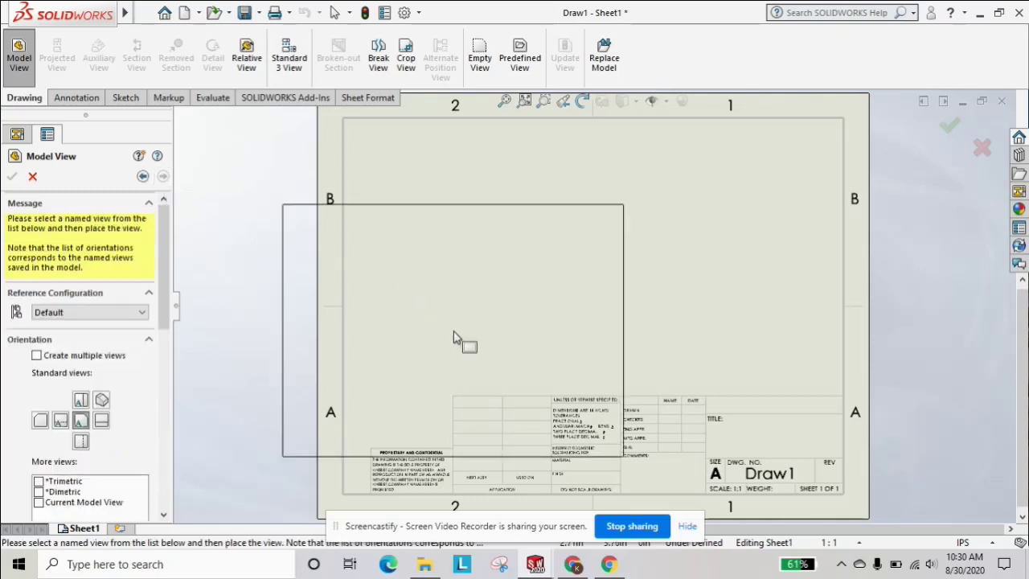
pyautogui.click(475, 321)
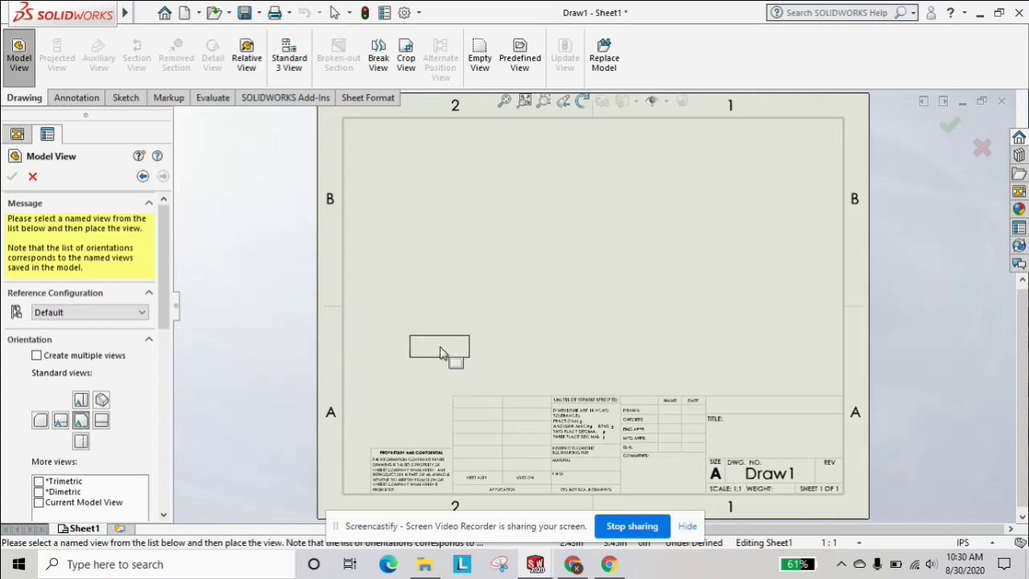
pyautogui.click(453, 385)
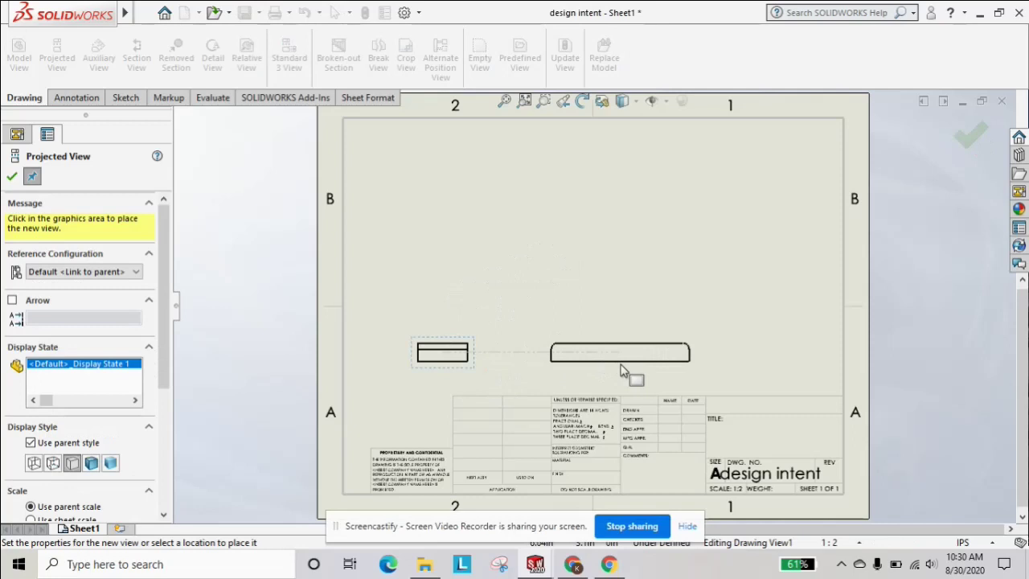
pyautogui.press('Escape')
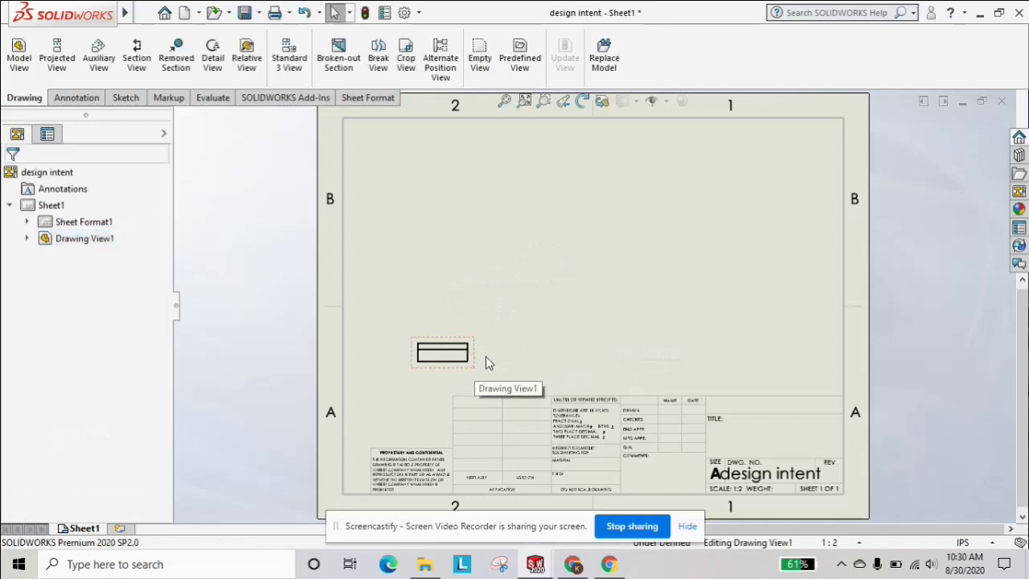
# Reorient the base view to show the block's long side with the rounded corners and shift it slightly toward the sheet's middle
pyautogui.click(486, 356)
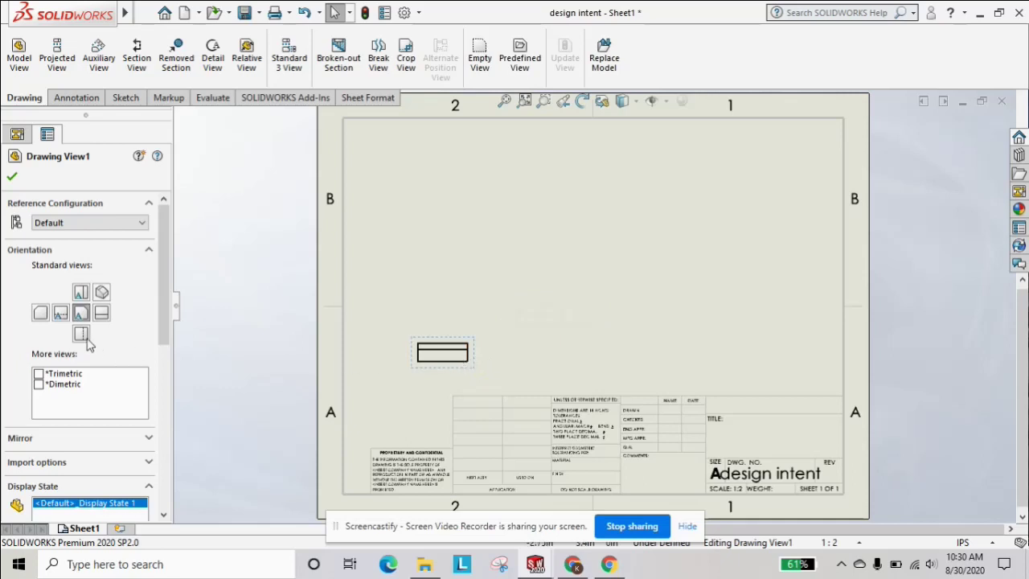
pyautogui.click(59, 314)
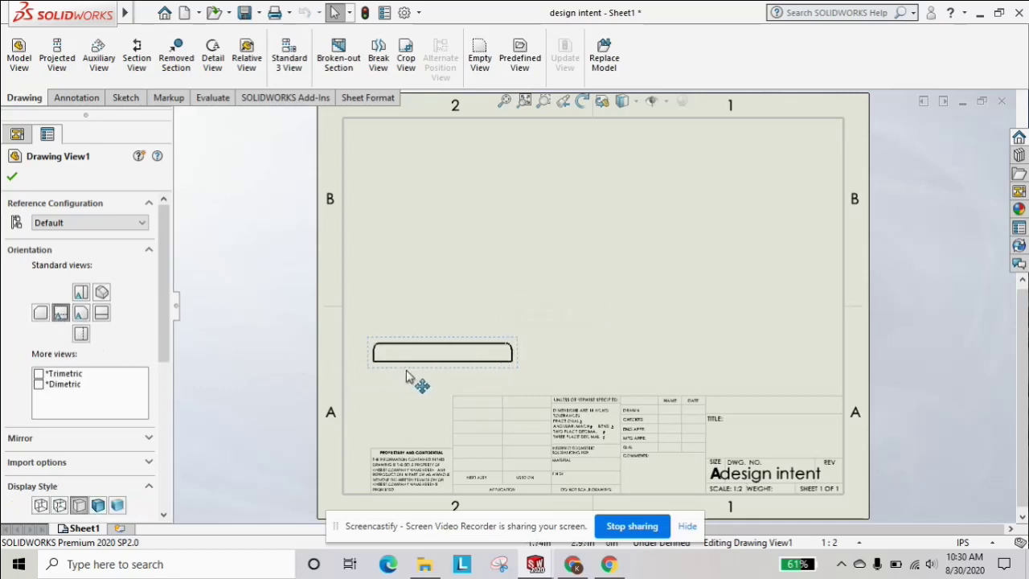
pyautogui.moveTo(409, 373); pyautogui.dragTo(441, 377)
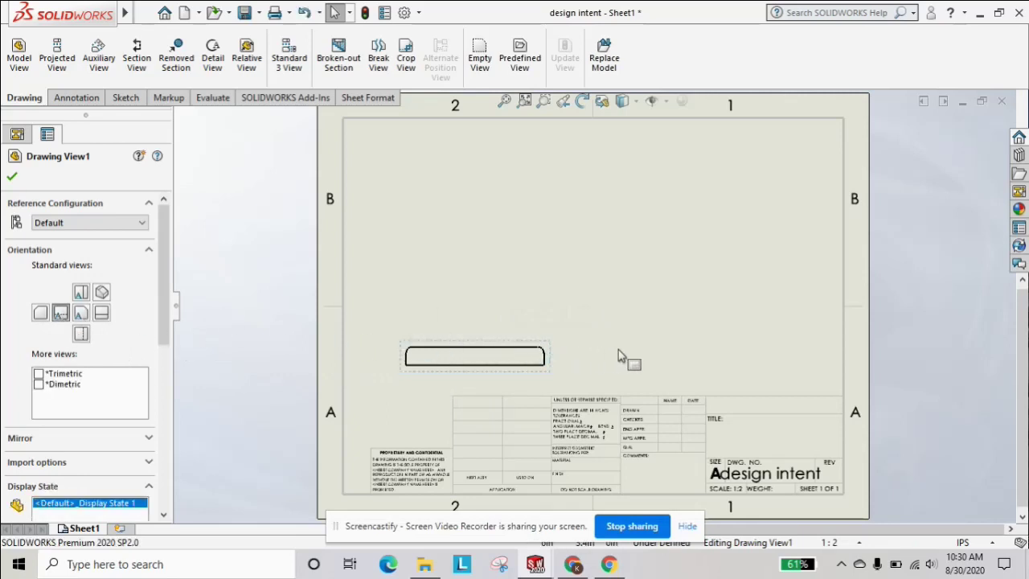
pyautogui.click(11, 176)
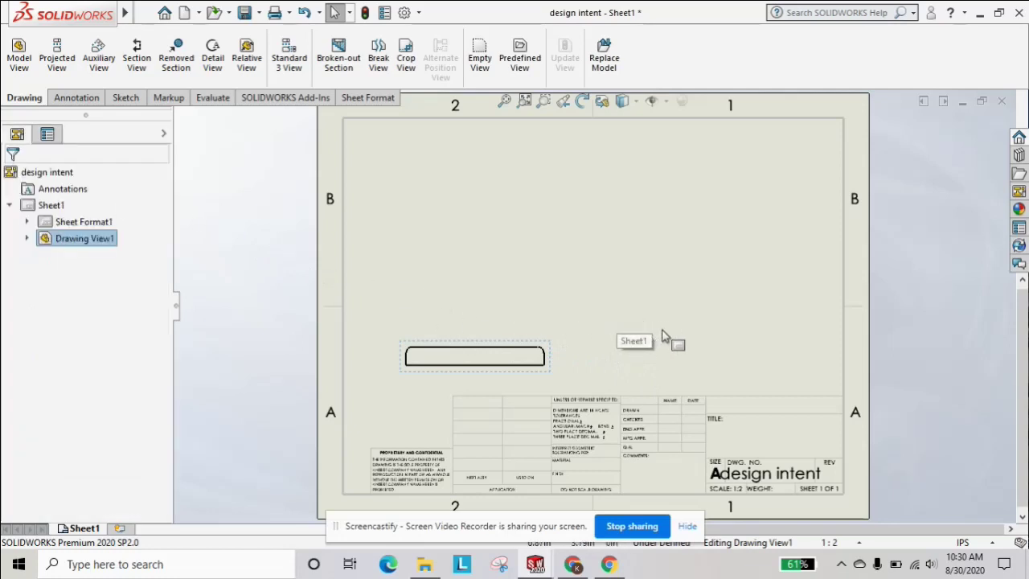
# Examine the title block's drawing number, scale, tolerance, material and approval fields
pyautogui.scroll(-1, 758, 349)
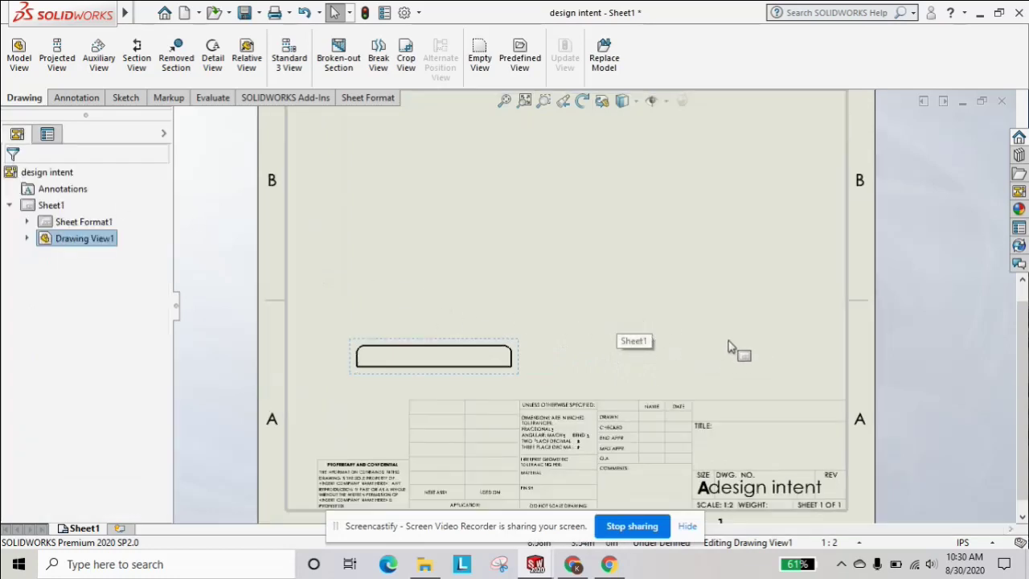
pyautogui.moveTo(577, 368); pyautogui.dragTo(560, 317, button='middle')
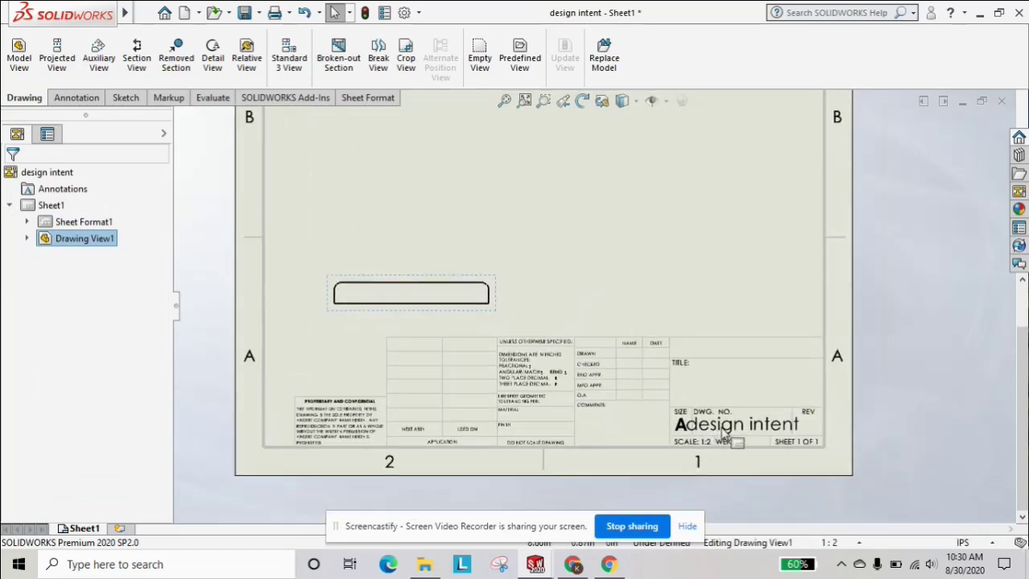
pyautogui.scroll(-2, 758, 437)
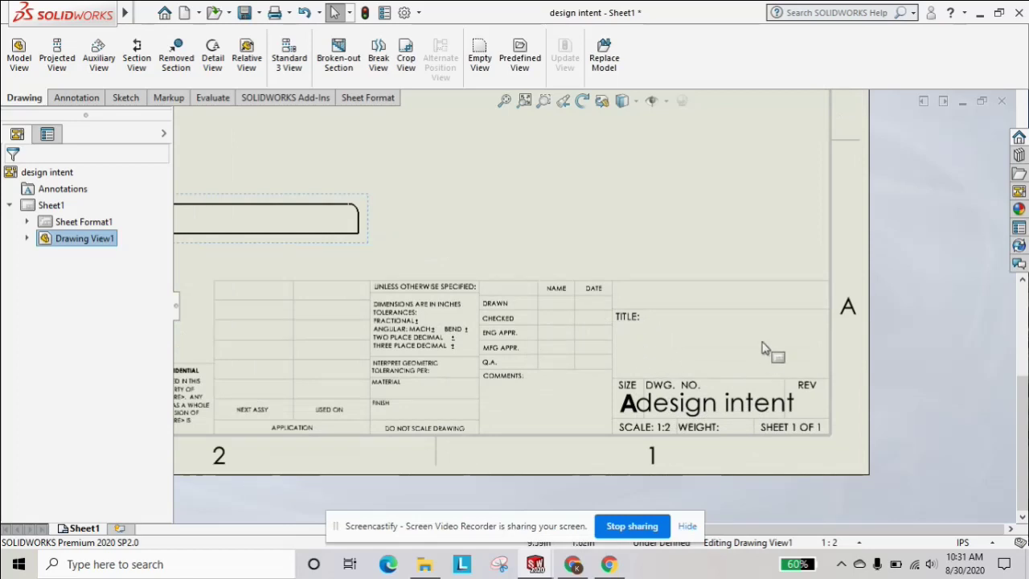
pyautogui.moveTo(396, 343)
pyautogui.mouseDown(button='middle')
pyautogui.moveTo(514, 361)
pyautogui.moveTo(441, 412)
pyautogui.mouseUp(button='middle')
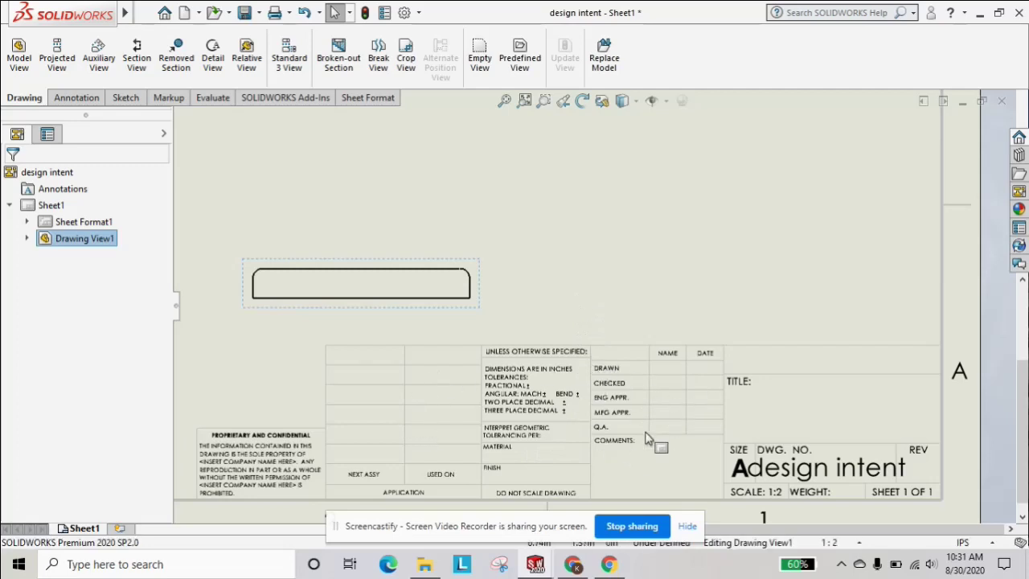
pyautogui.scroll(-5, 622, 386)
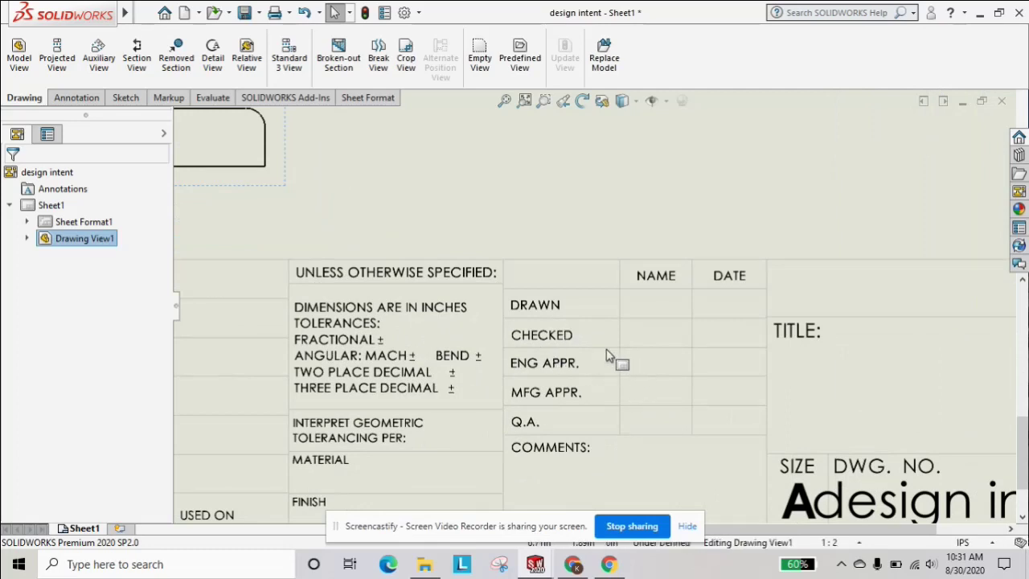
pyautogui.scroll(3, 581, 337)
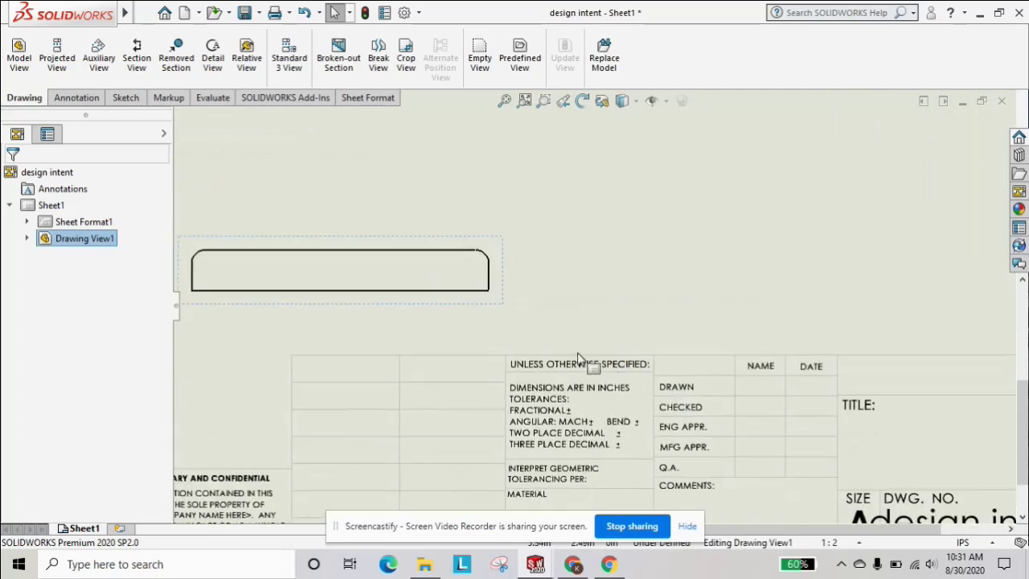
pyautogui.scroll(2, 601, 309)
pyautogui.moveTo(602, 300); pyautogui.dragTo(590, 394, button='middle')
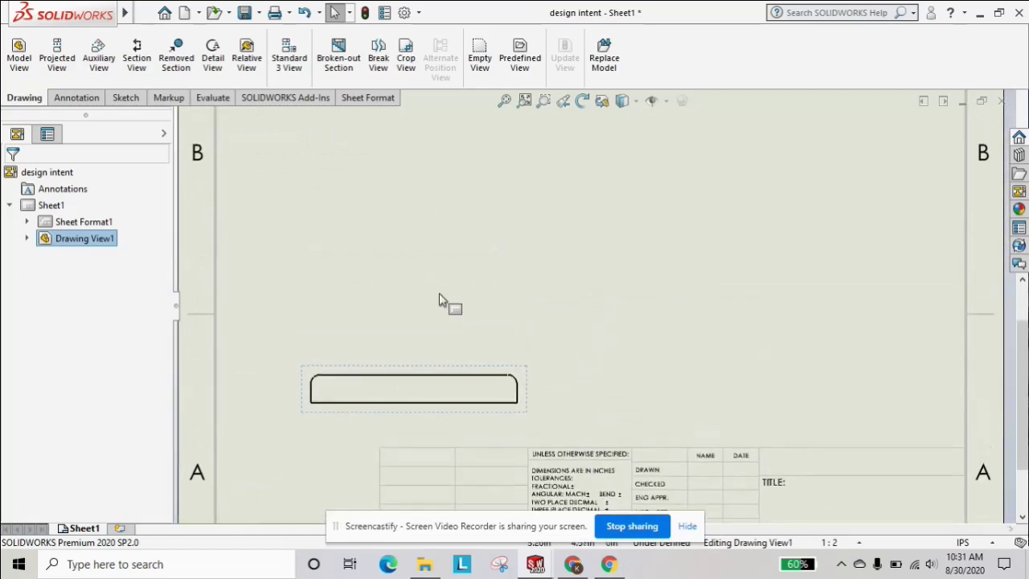
# Add projected views from the base view: an end view beside it, a slot view above it and an isometric view diagonally above
pyautogui.click(57, 63)
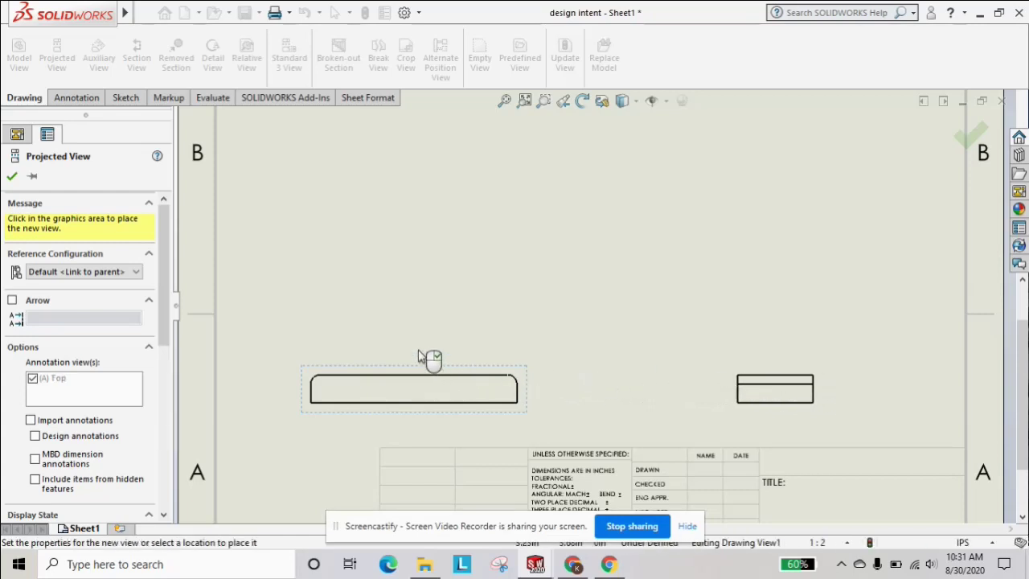
pyautogui.scroll(-1, 409, 254)
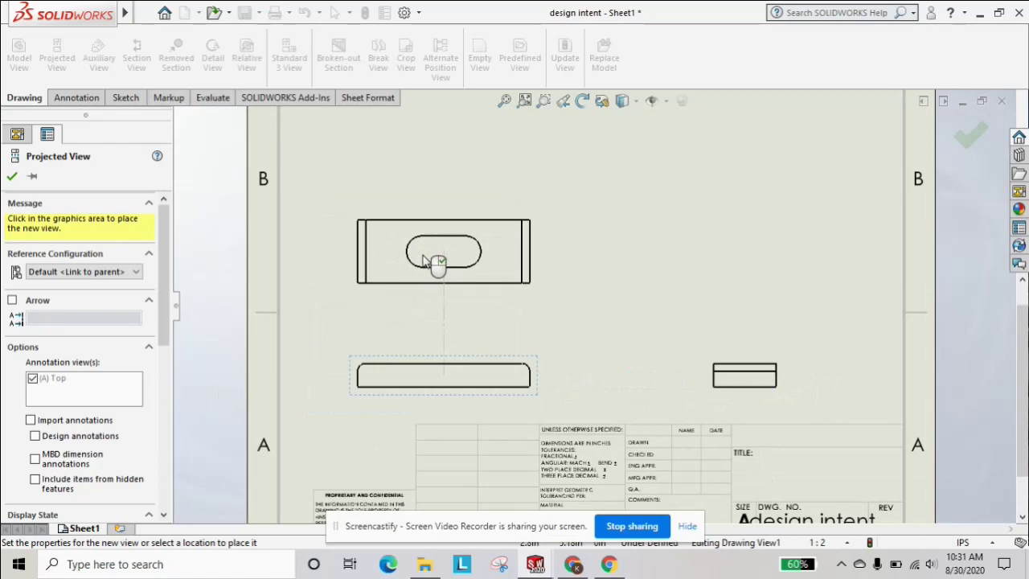
pyautogui.scroll(-1, 434, 257)
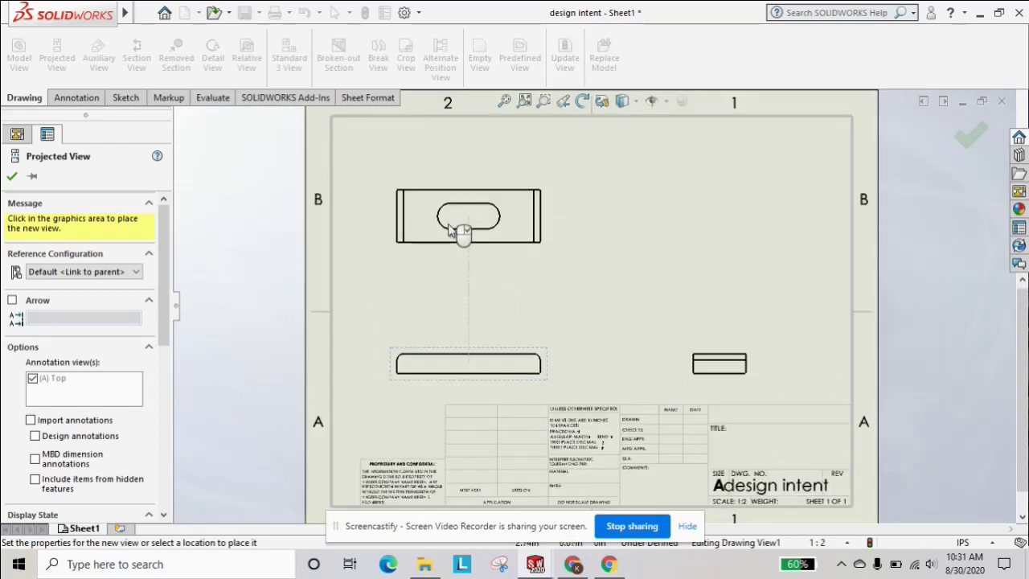
pyautogui.click(451, 247)
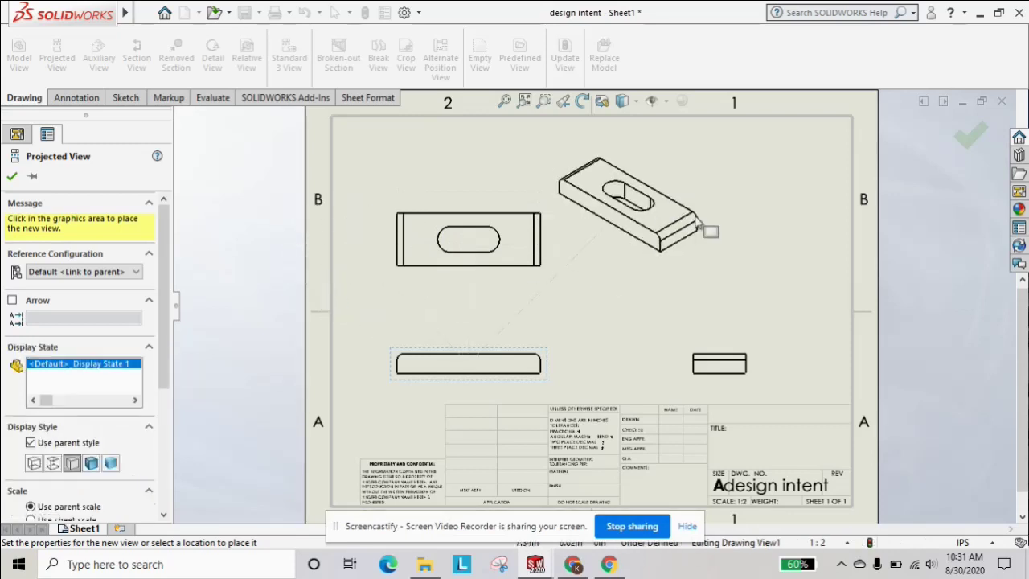
pyautogui.click(711, 213)
pyautogui.press('Escape')
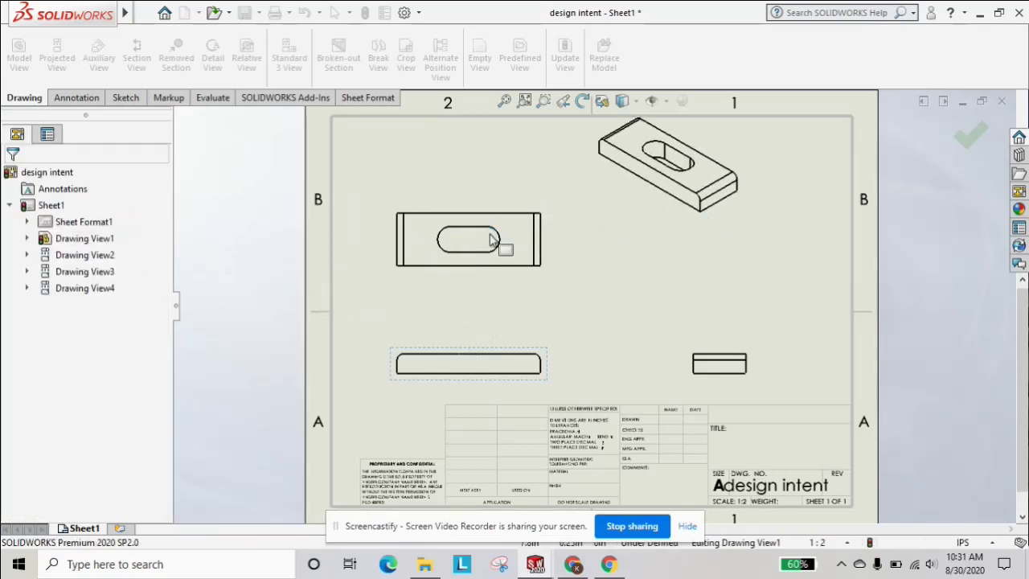
# Move the isometric view fully inside the sheet's upper corner and set its display style to Shaded With Edges
pyautogui.moveTo(680, 230)
pyautogui.mouseDown()
pyautogui.moveTo(712, 257)
pyautogui.moveTo(752, 268)
pyautogui.mouseUp()
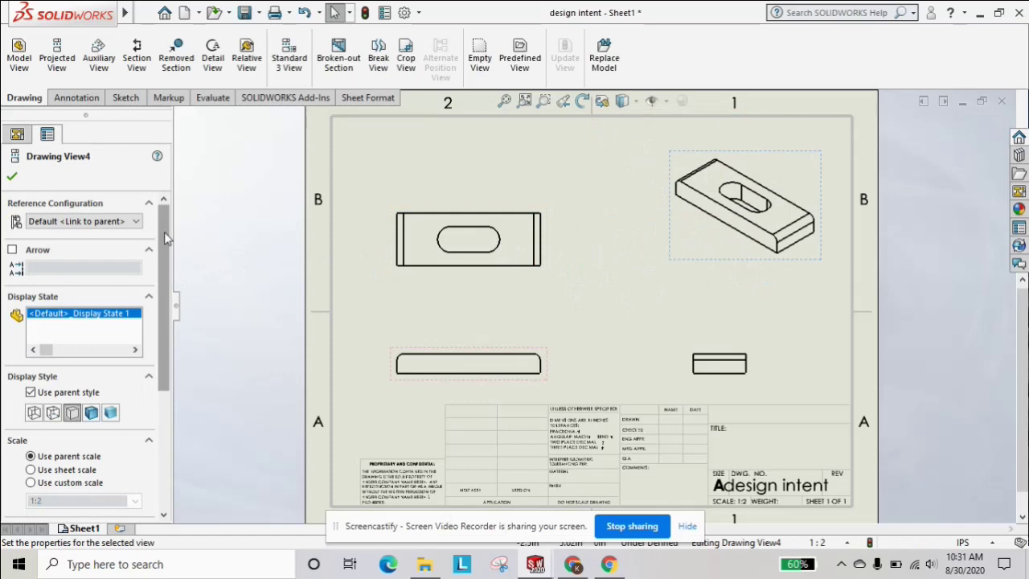
pyautogui.moveTo(164, 238); pyautogui.dragTo(167, 287)
pyautogui.click(91, 326)
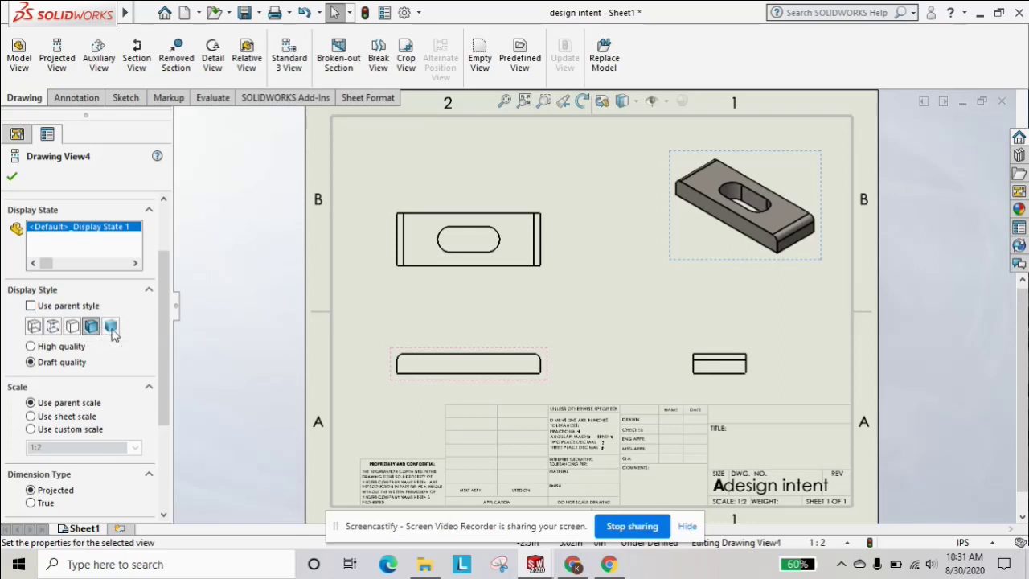
pyautogui.click(13, 176)
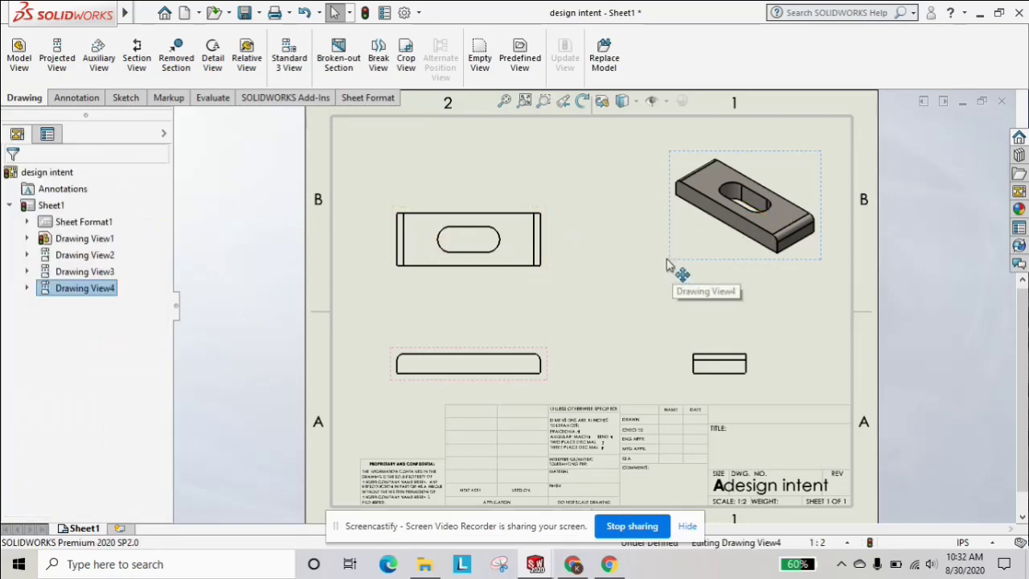
pyautogui.moveTo(680, 270); pyautogui.dragTo(670, 266)
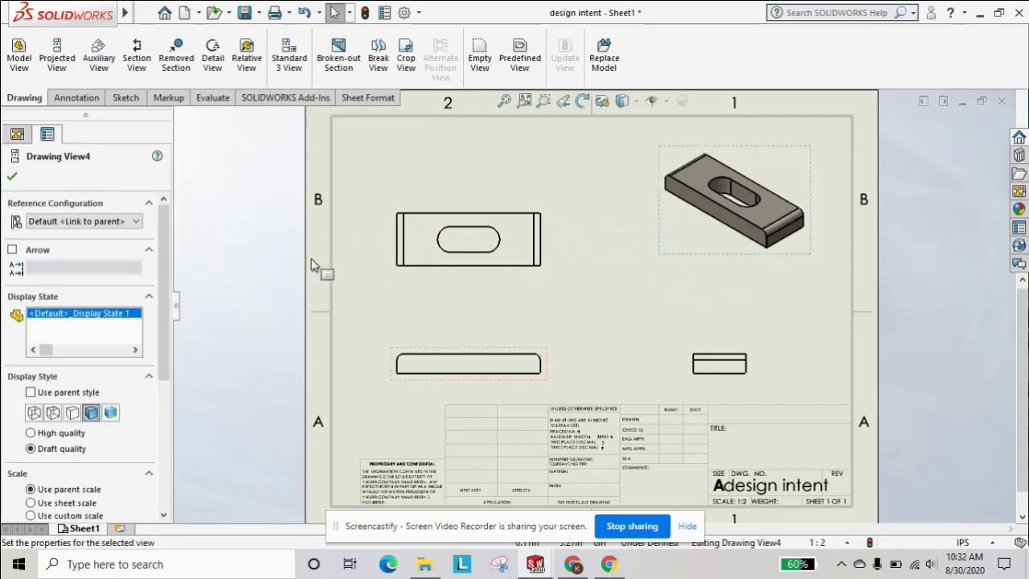
pyautogui.click(215, 219)
# Insert a slot center mark on the slot in the upper projected view
pyautogui.moveTo(468, 349)
pyautogui.mouseDown(button='middle')
pyautogui.moveTo(480, 324)
pyautogui.moveTo(455, 321)
pyautogui.mouseUp(button='middle')
pyautogui.scroll(-1, 491, 367)
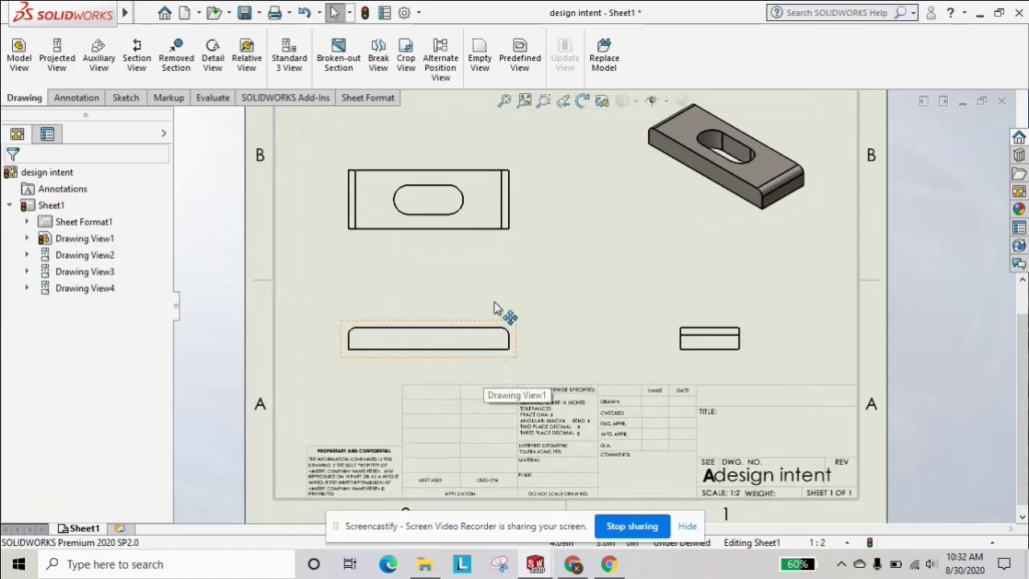
pyautogui.scroll(-1, 505, 307)
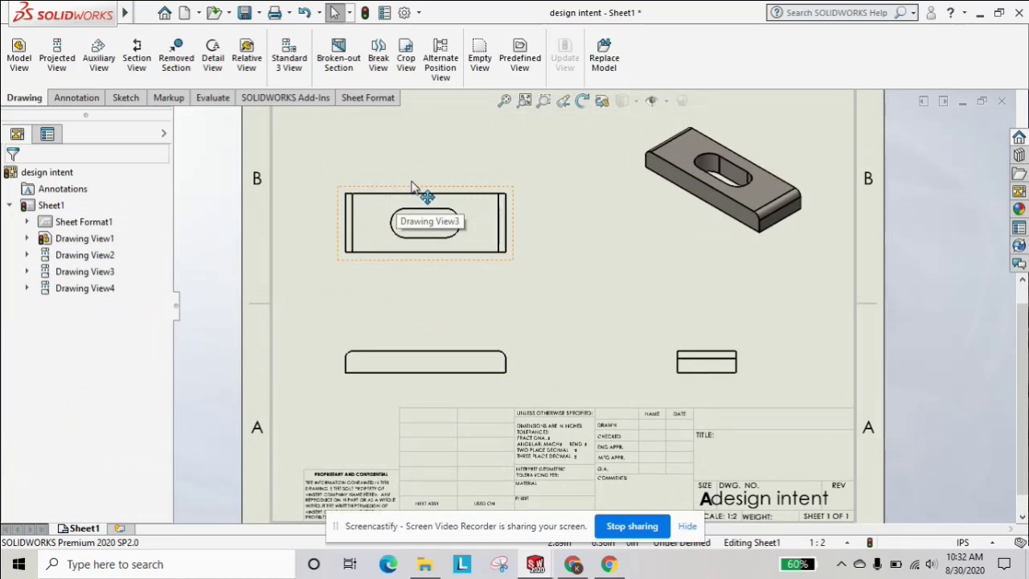
pyautogui.click(90, 103)
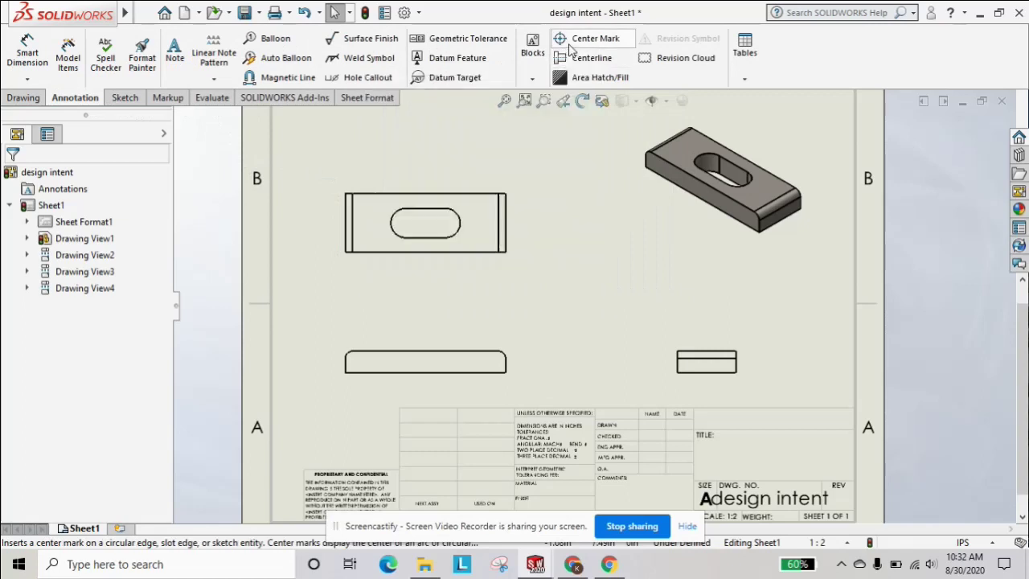
pyautogui.click(591, 38)
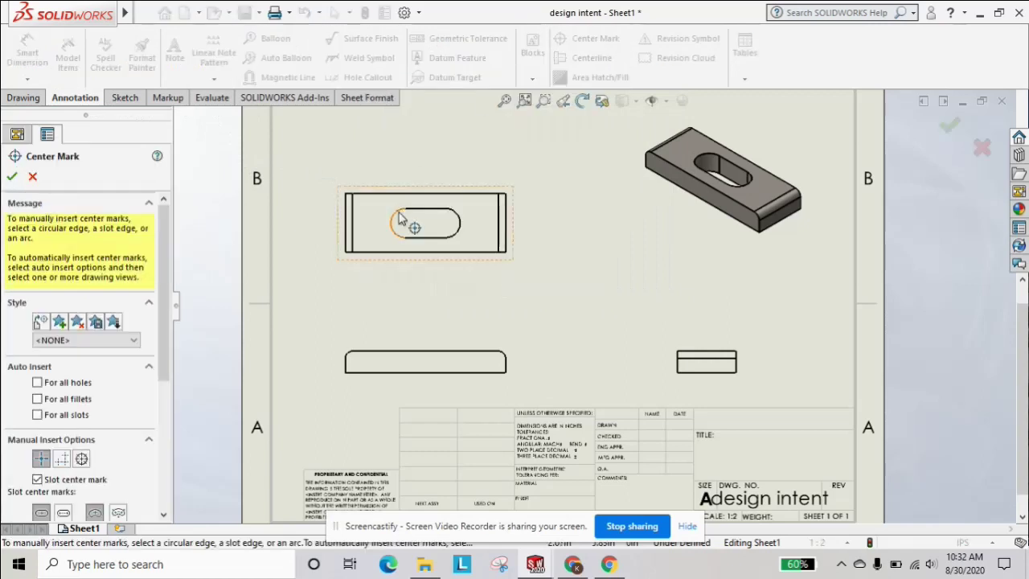
pyautogui.scroll(-1, 400, 217)
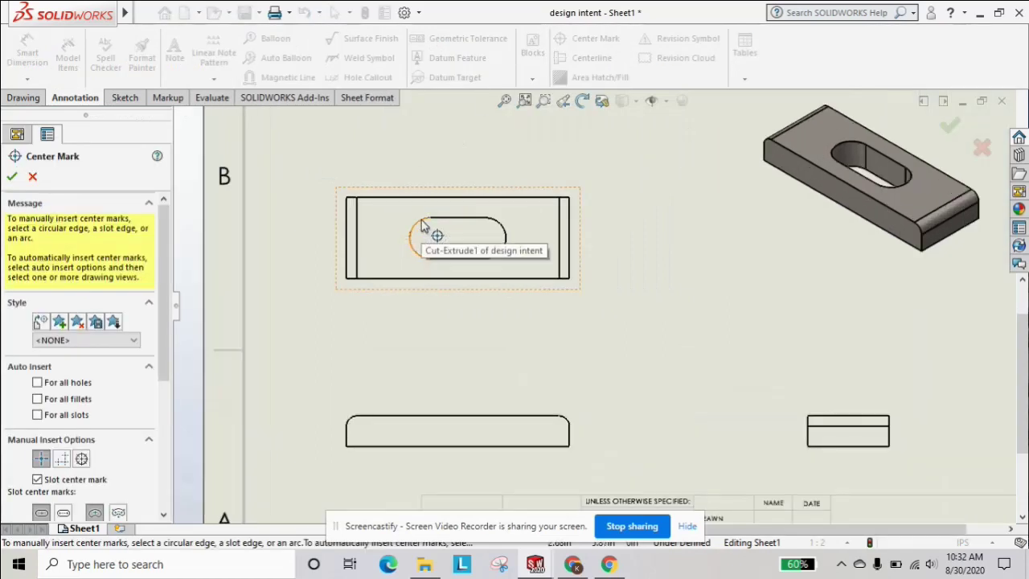
pyautogui.click(421, 231)
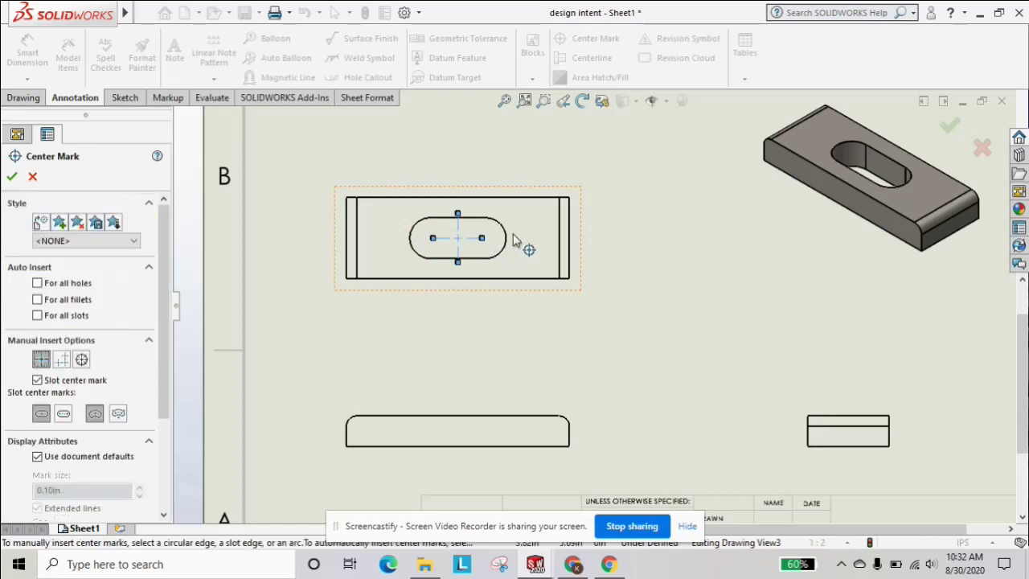
# Add a centerline midway between the two long outer edges of the part in the upper slot view
pyautogui.click(12, 177)
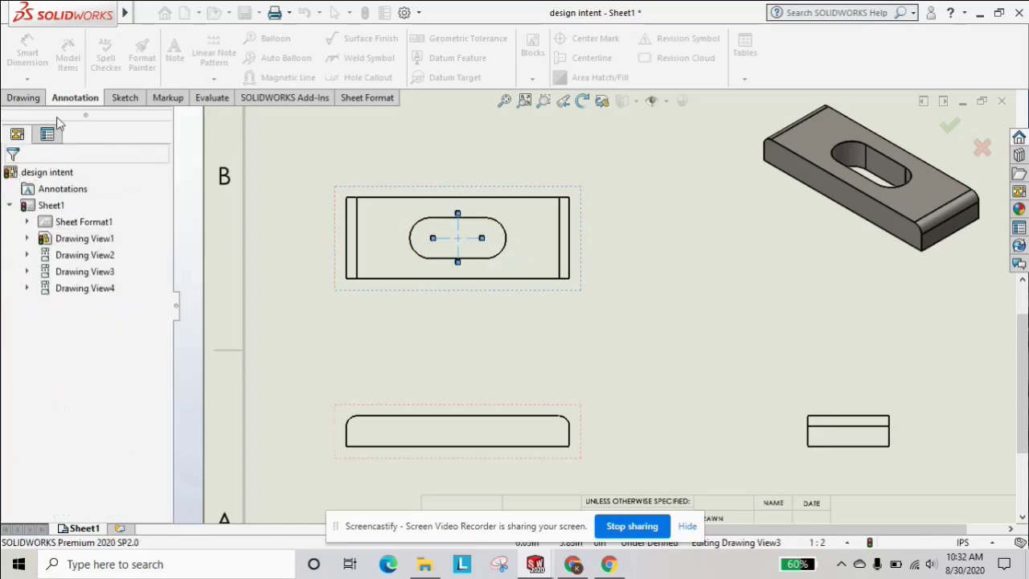
pyautogui.click(585, 60)
pyautogui.click(509, 199)
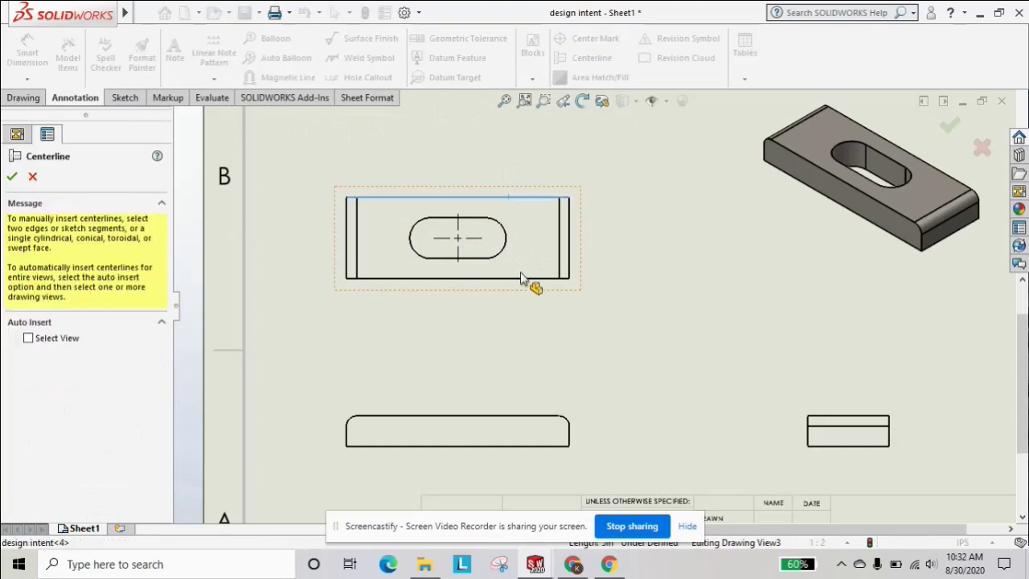
pyautogui.click(519, 280)
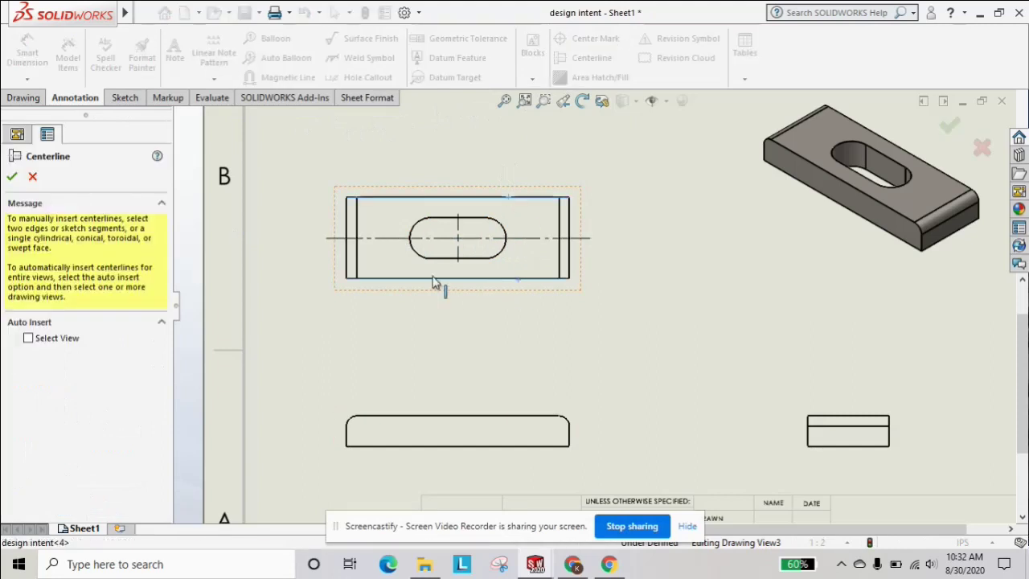
pyautogui.click(12, 177)
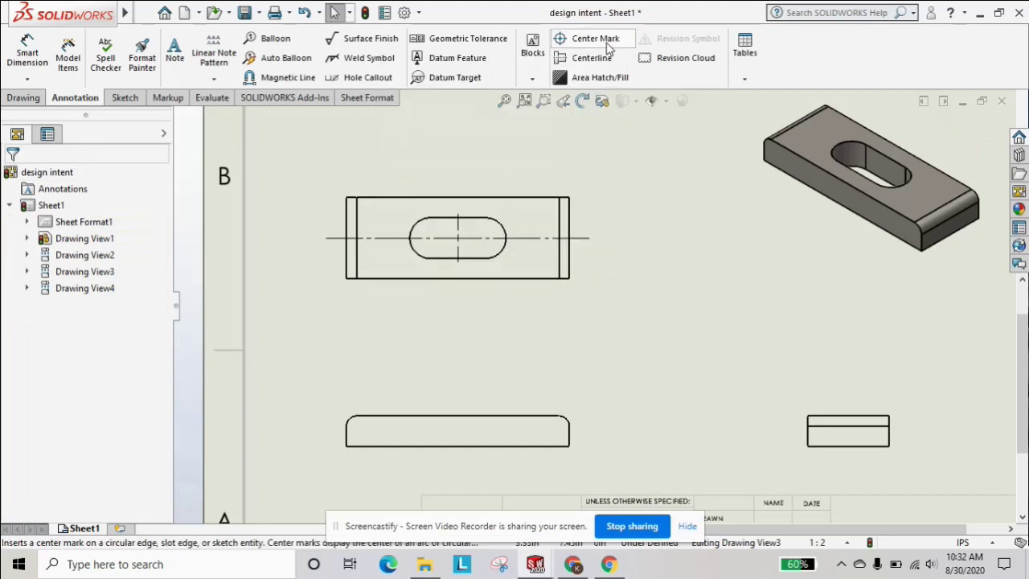
# Add center marks at the slot's two end arcs in the upper view, using the slot-ends center mark option
pyautogui.click(577, 38)
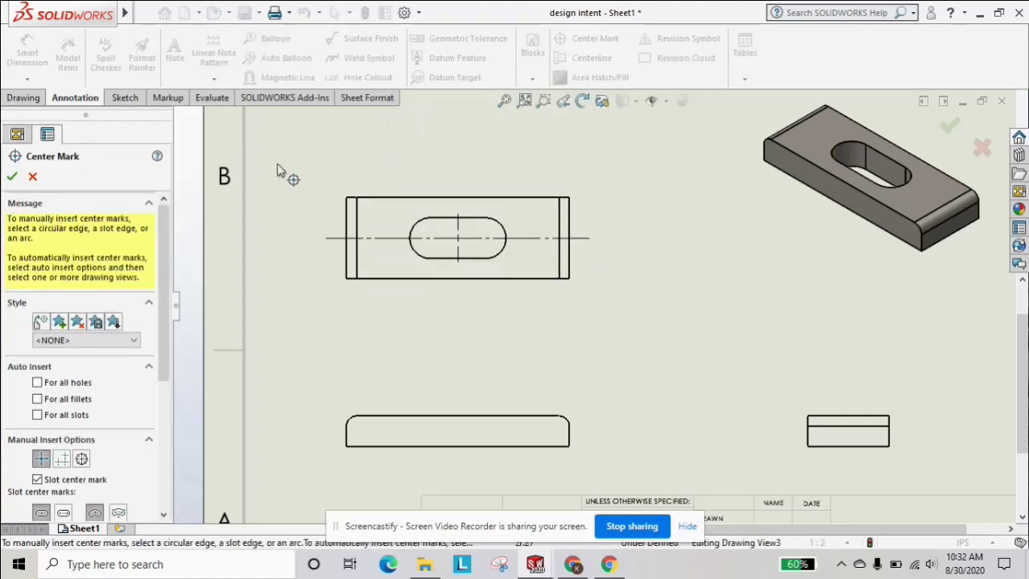
pyautogui.moveTo(167, 360); pyautogui.dragTo(168, 434)
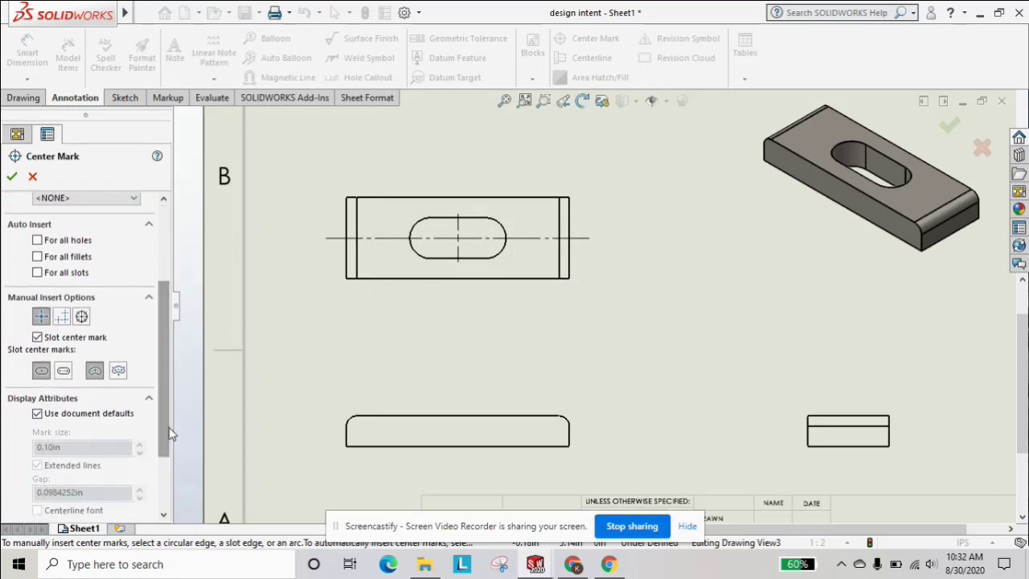
pyautogui.click(64, 371)
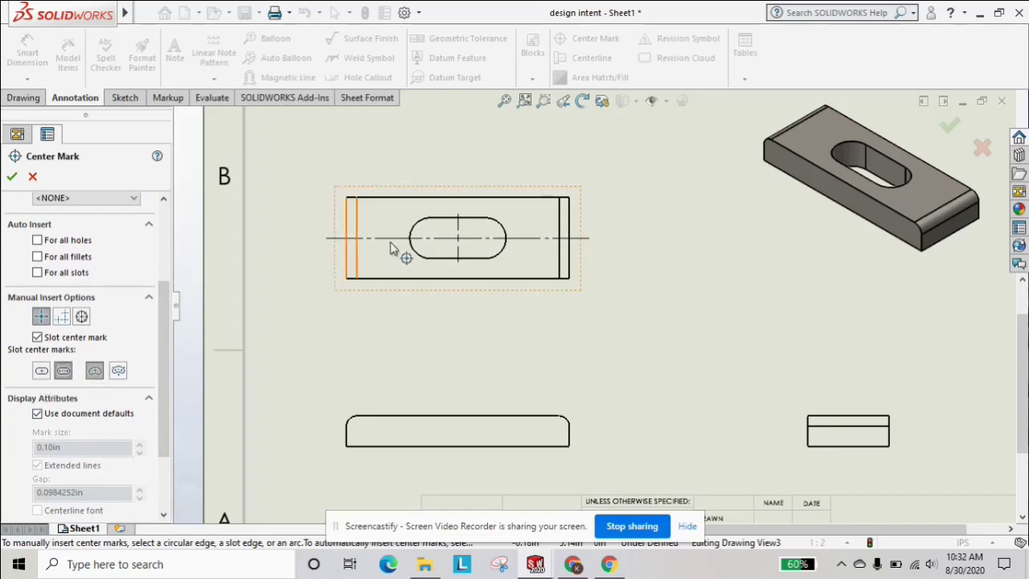
pyautogui.click(502, 265)
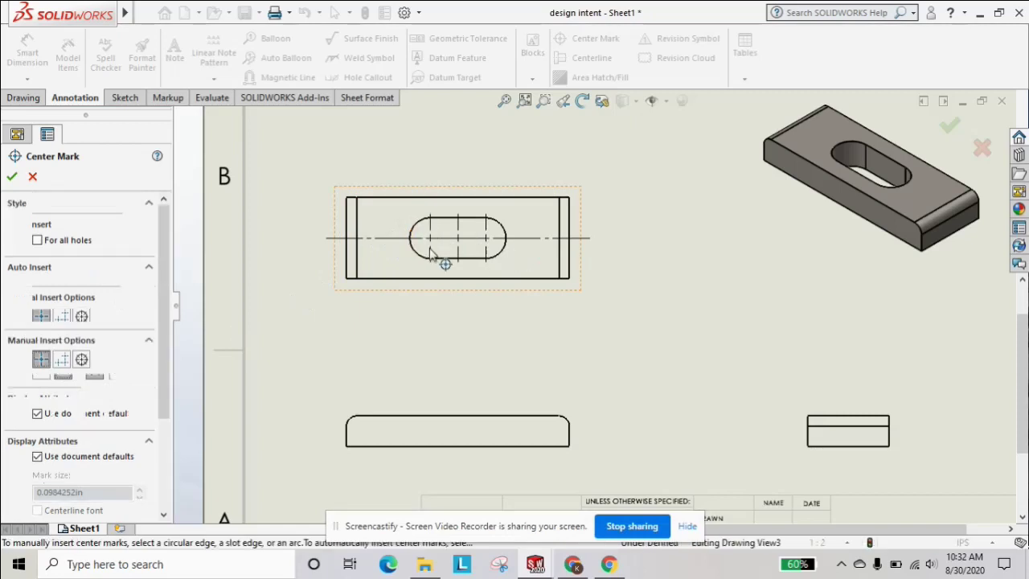
pyautogui.click(12, 178)
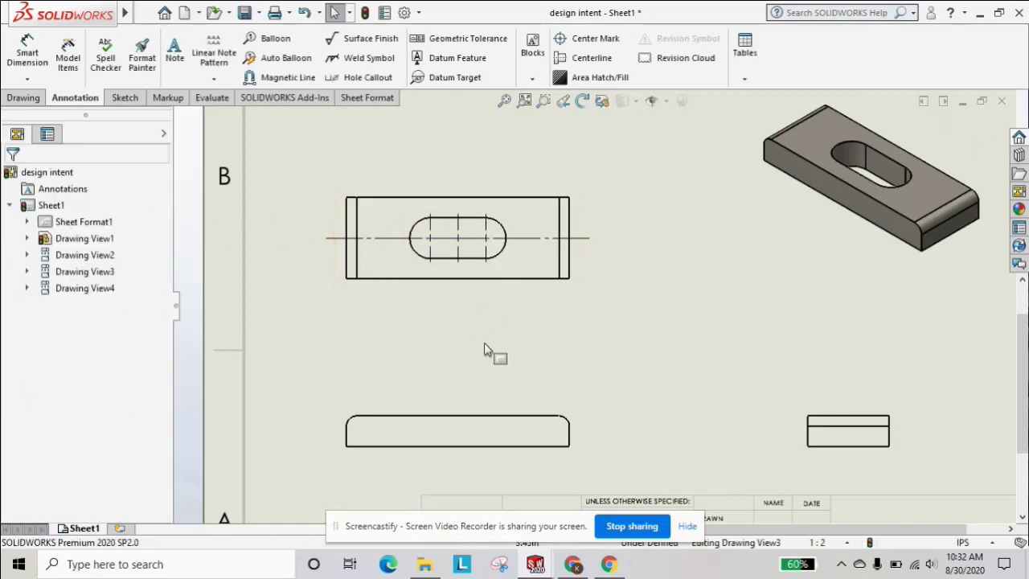
# Dimension the part's thickness between the upper and lower edges of the end view, placing the text beside the view
pyautogui.press('z')
pyautogui.moveTo(645, 373); pyautogui.dragTo(604, 362, button='middle')
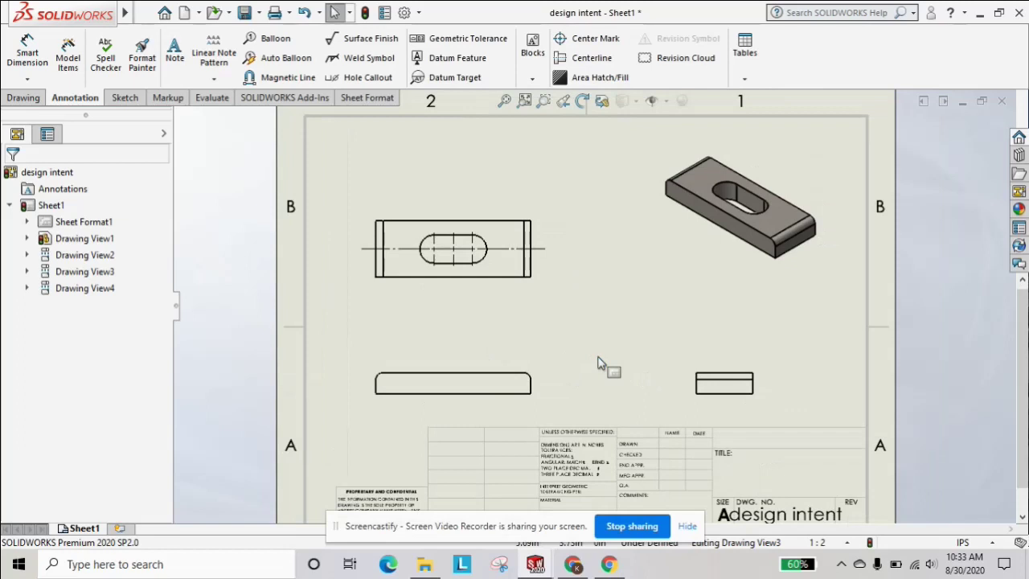
pyautogui.click(29, 56)
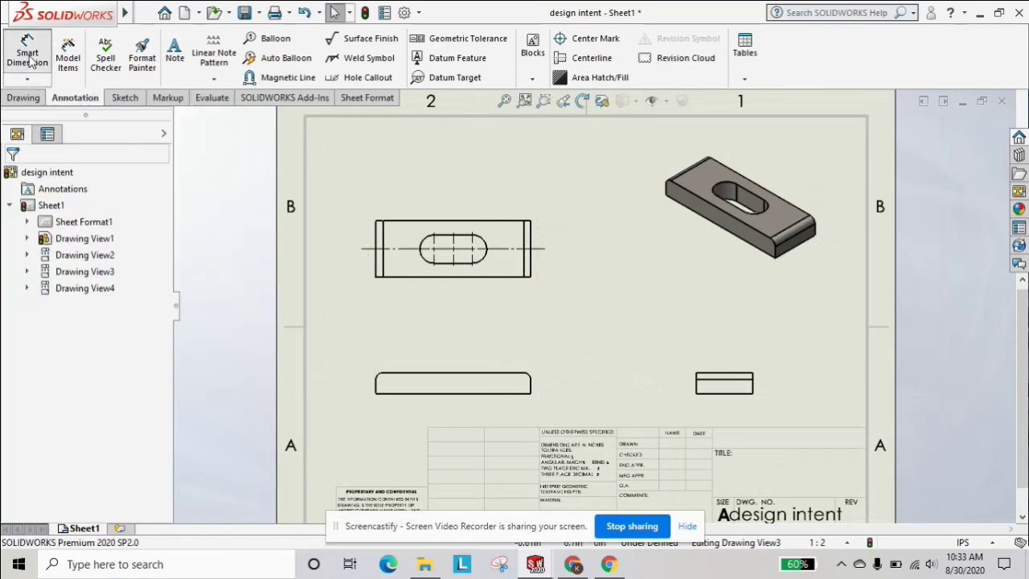
pyautogui.scroll(-3, 638, 423)
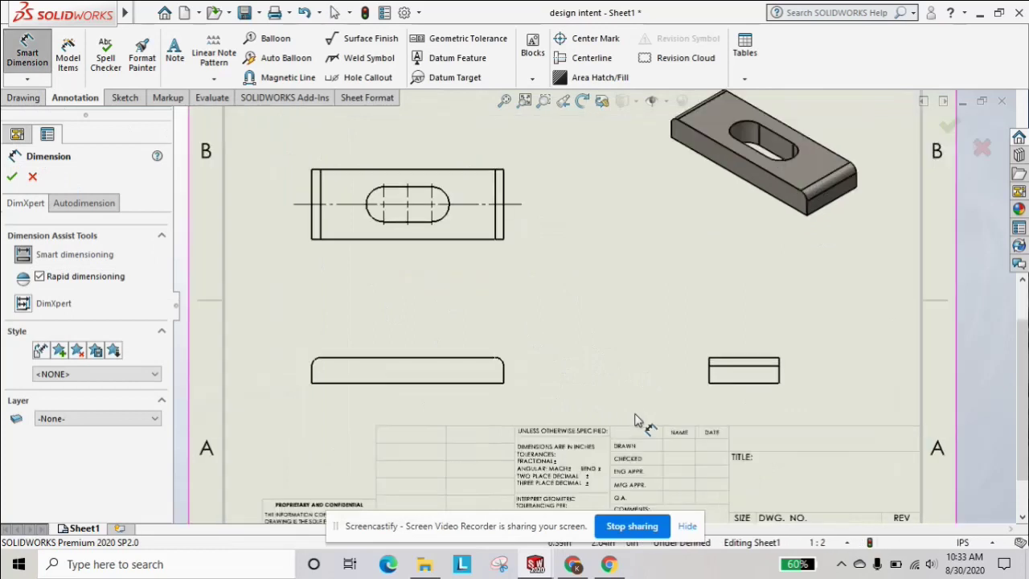
pyautogui.click(738, 350)
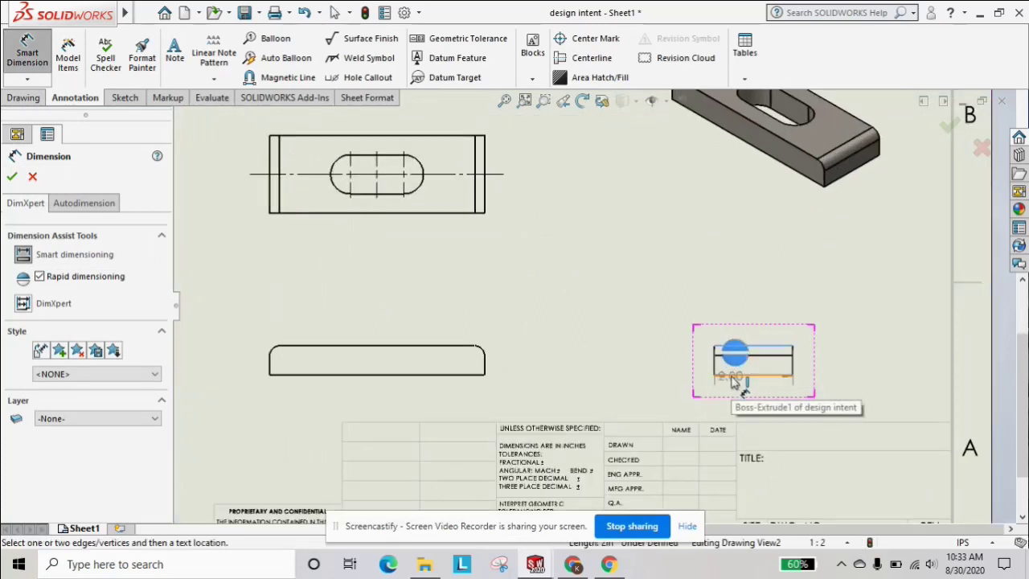
pyautogui.click(734, 377)
pyautogui.click(656, 363)
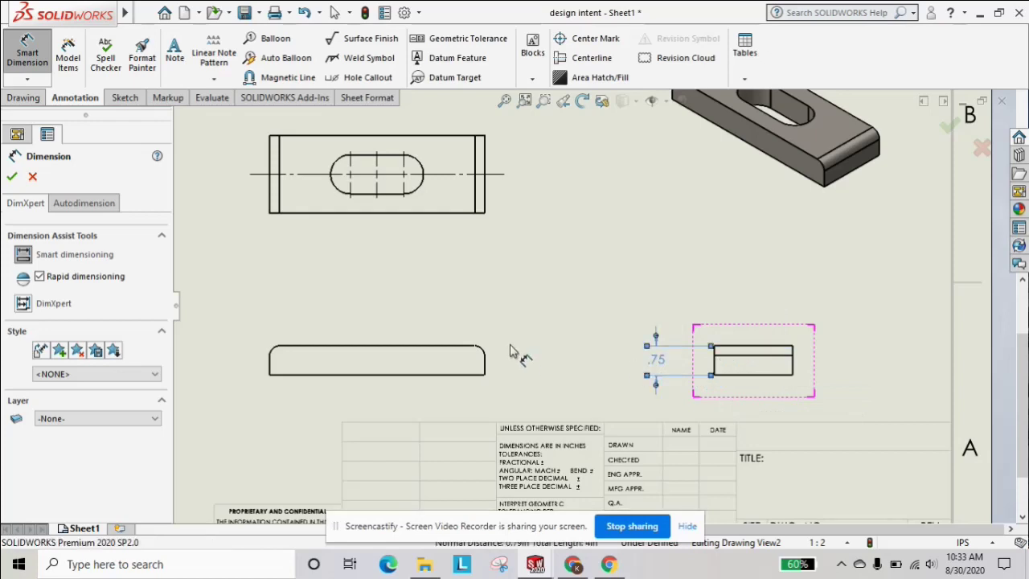
pyautogui.click(12, 180)
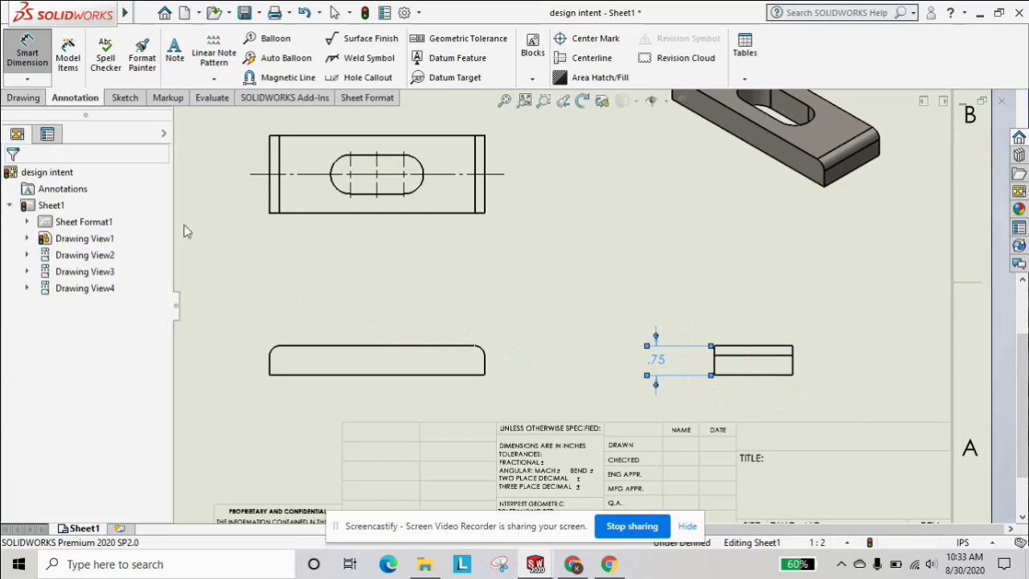
# Dimension the part's width along the upper edge of the end view, placing the text above the view
pyautogui.press('f')
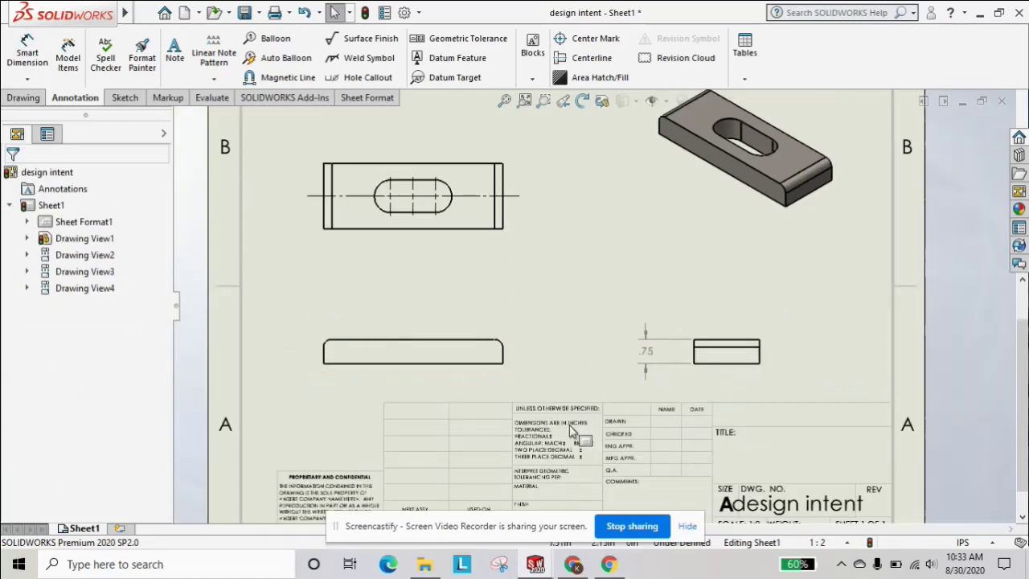
pyautogui.moveTo(605, 341); pyautogui.dragTo(596, 360, button='middle')
pyautogui.moveTo(605, 286); pyautogui.dragTo(576, 312, button='middle')
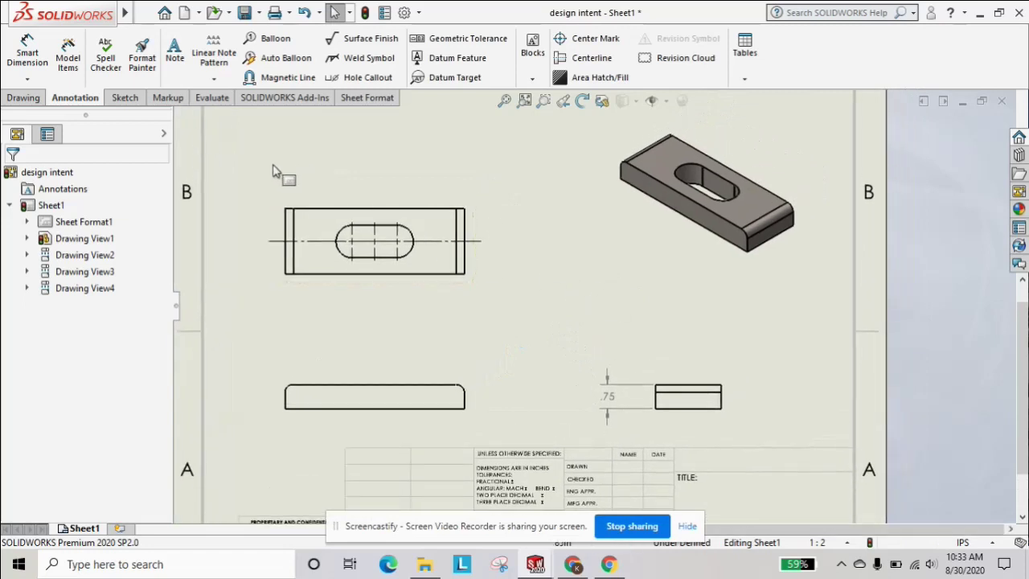
pyautogui.click(29, 62)
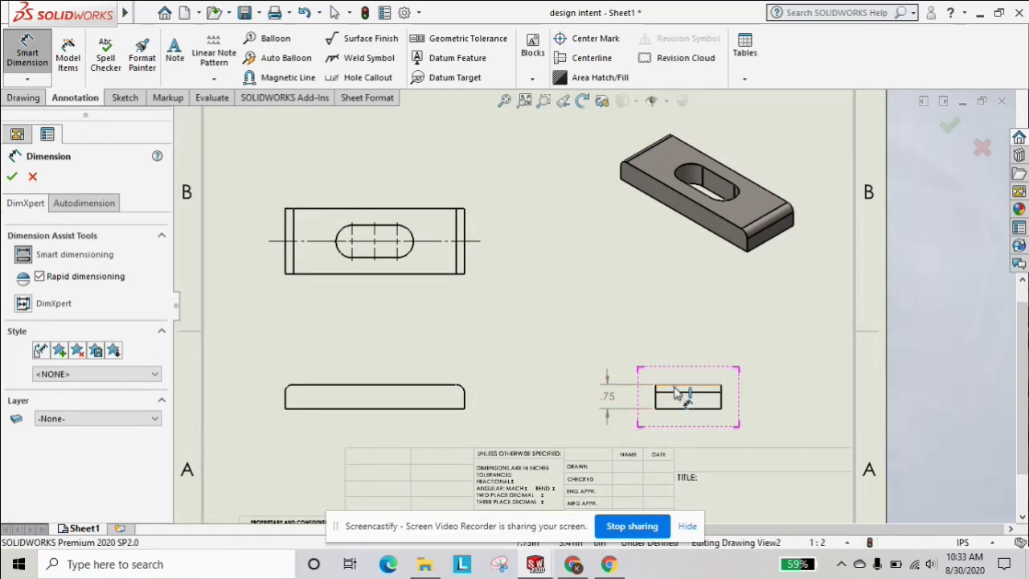
pyautogui.click(676, 390)
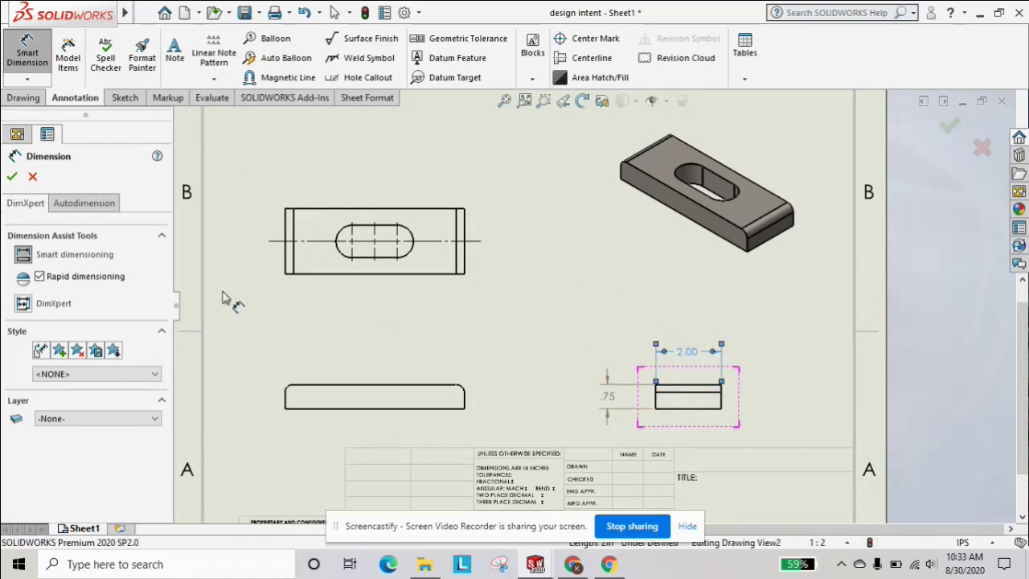
pyautogui.click(12, 177)
# Dimension the part's overall length in the front view, placing the text above the view
pyautogui.click(28, 52)
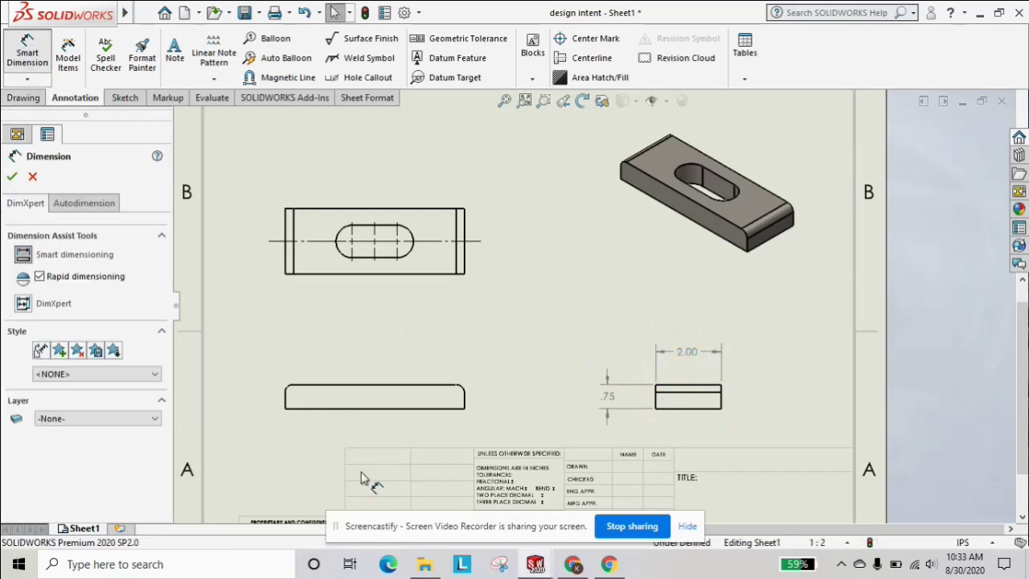
pyautogui.click(369, 408)
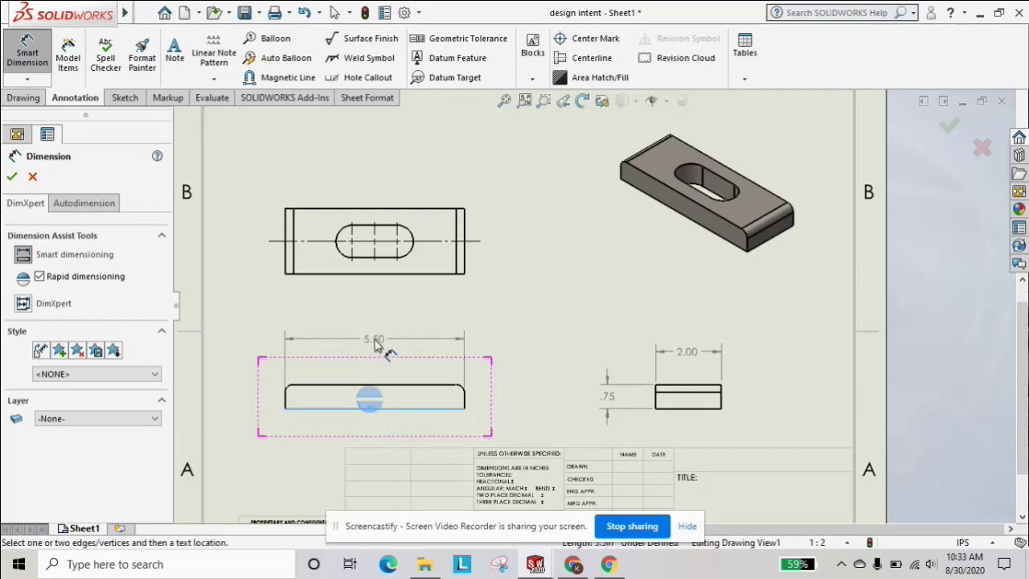
pyautogui.click(374, 341)
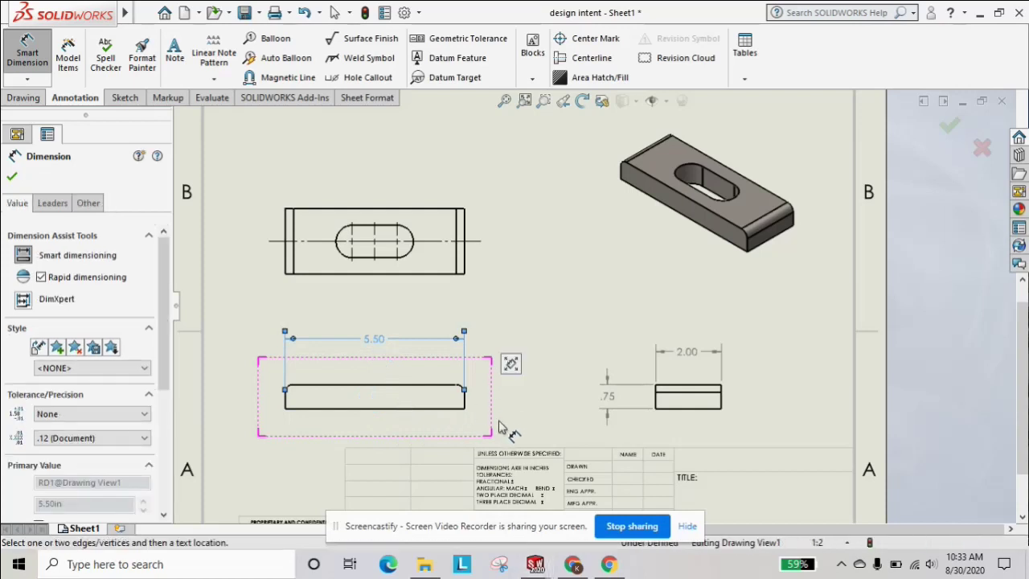
pyautogui.press('Escape')
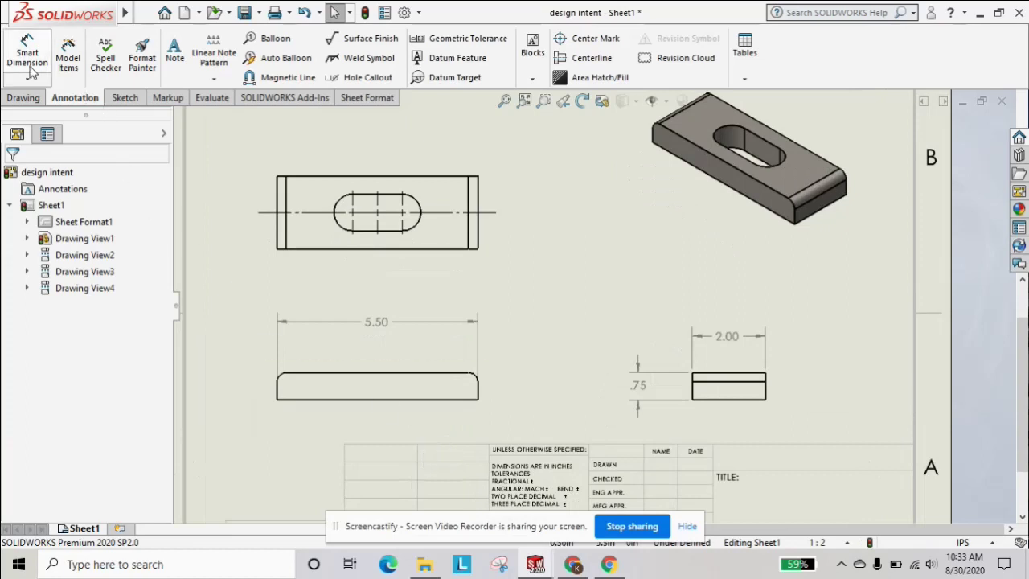
# Dimension the rounded corner's radius in the front view and prefix the dimension text with "2x"
pyautogui.click(475, 384)
pyautogui.click(544, 344)
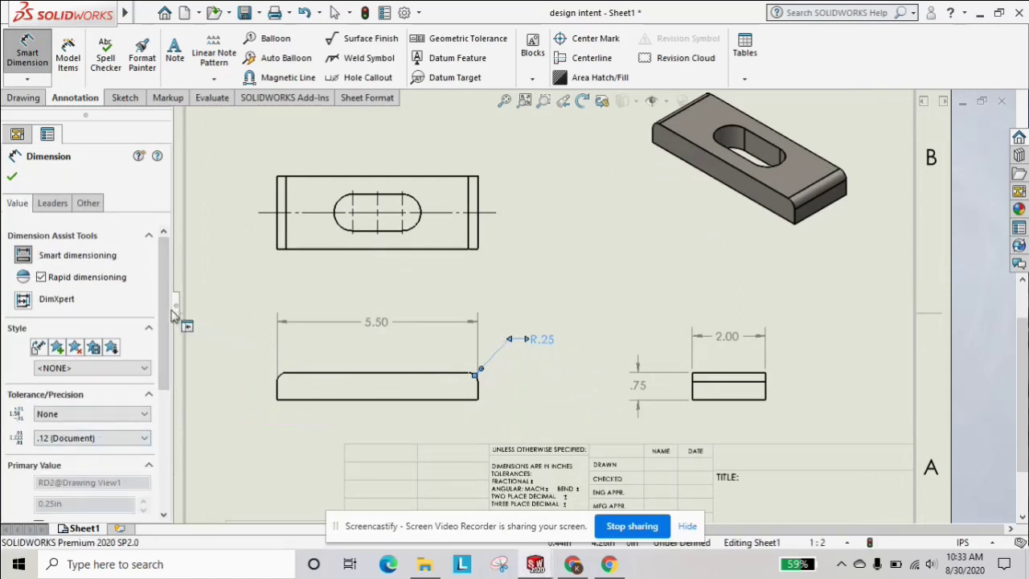
pyautogui.scroll(-5, 169, 313)
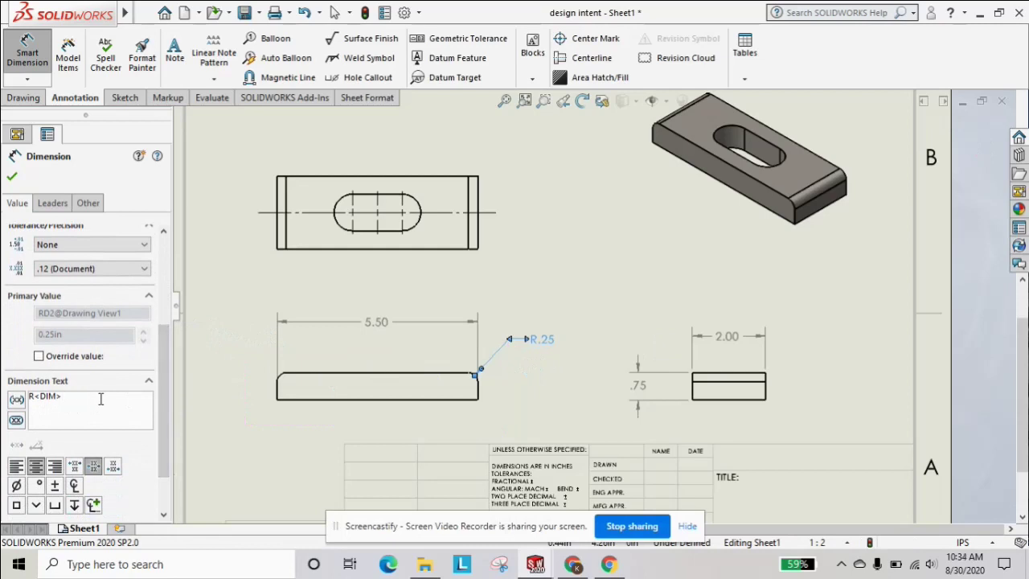
pyautogui.click(100, 398)
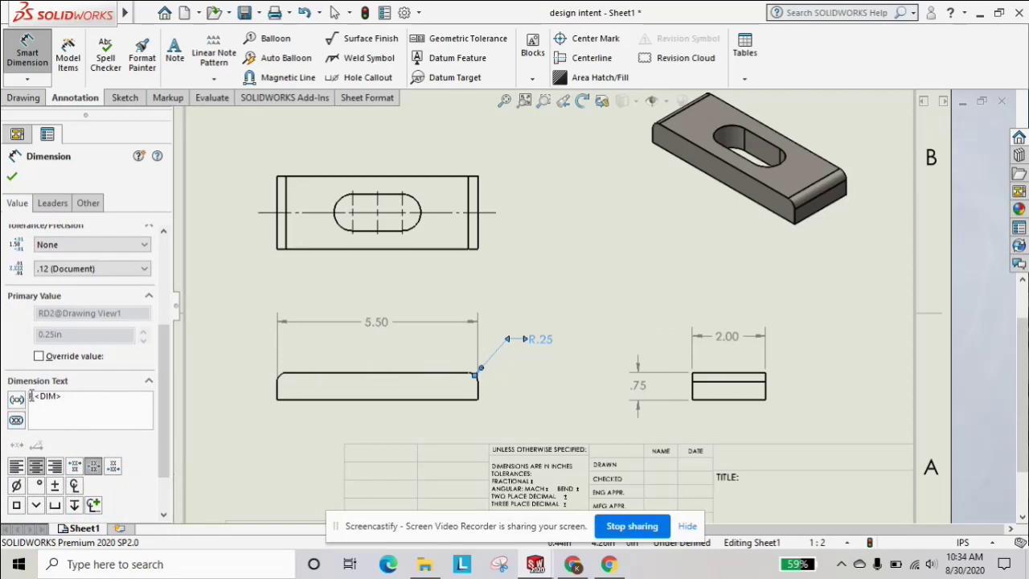
pyautogui.press('Home')
pyautogui.write('2x')
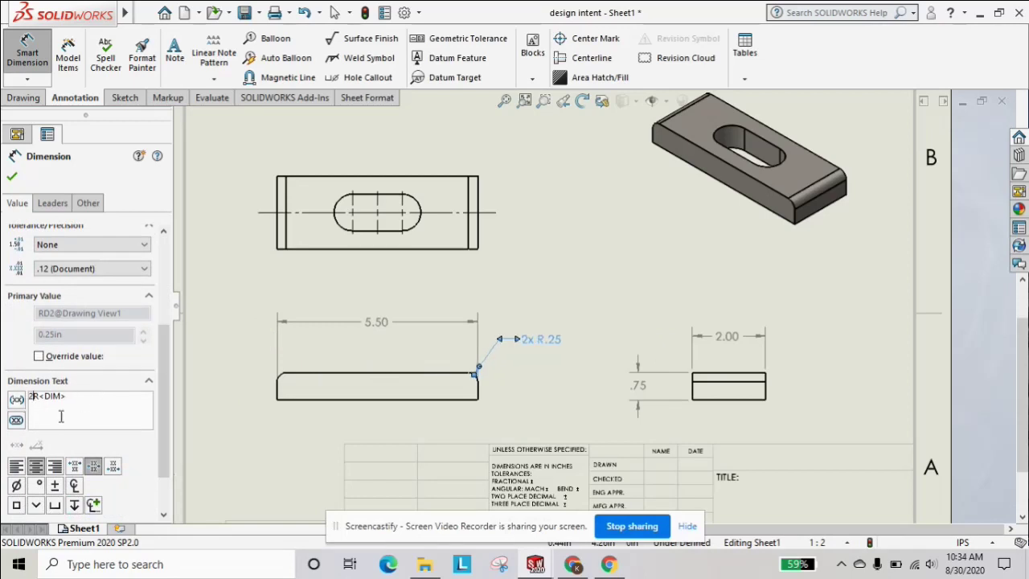
pyautogui.click(12, 178)
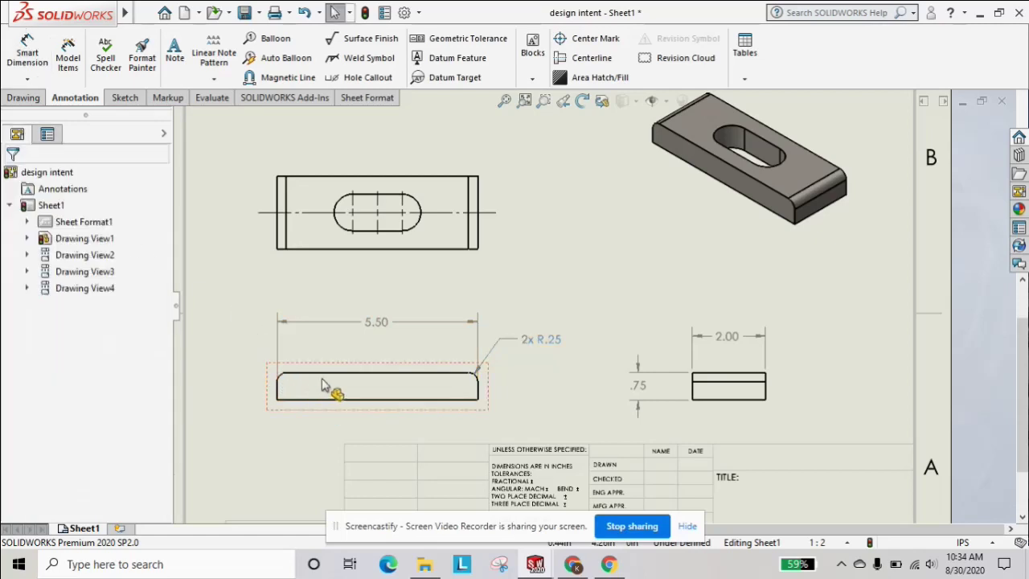
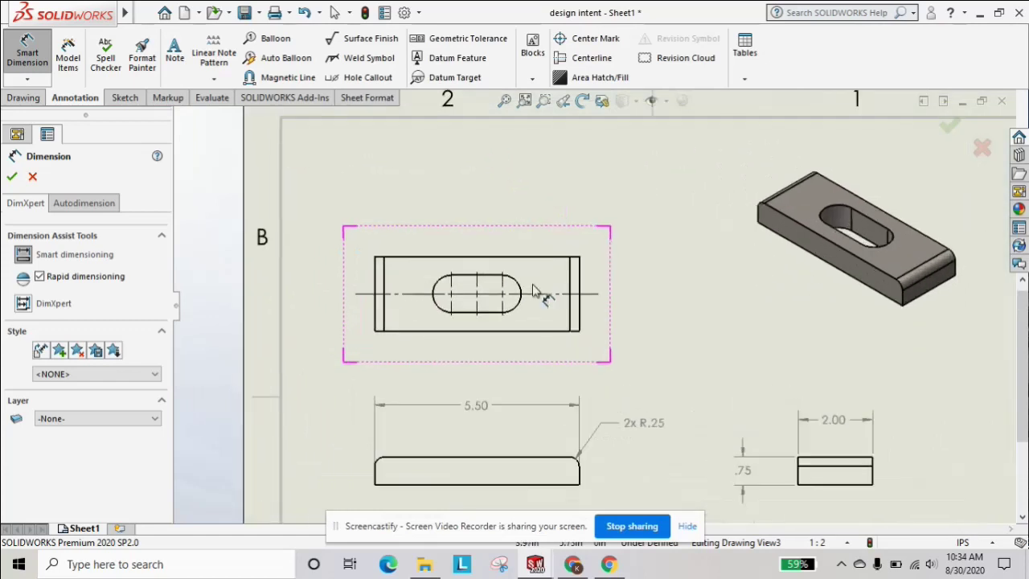
# Dimension the radius of the slot's end arc in the upper view, placing the text outside above the view
pyautogui.click(533, 370)
pyautogui.scroll(-1, 499, 347)
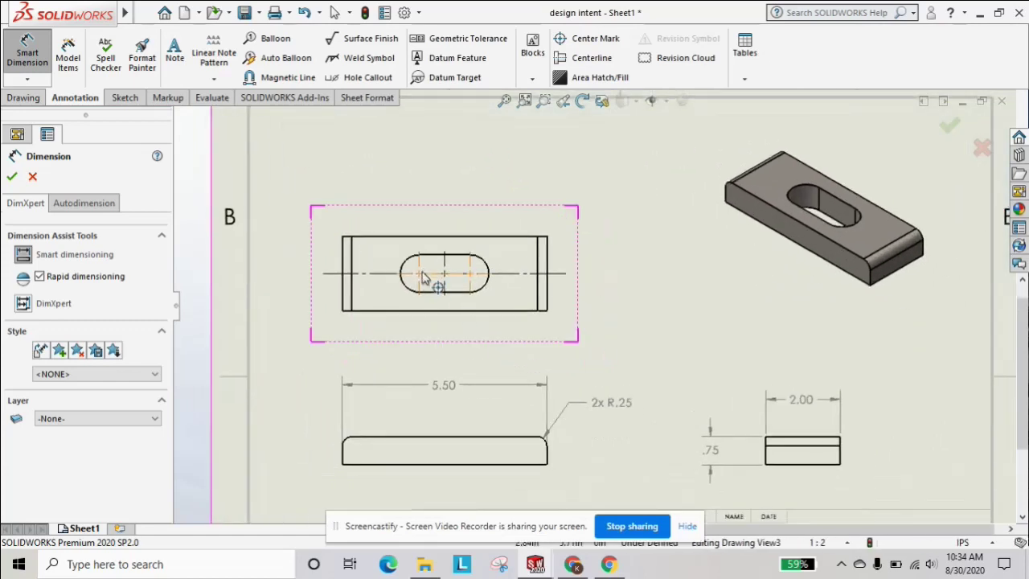
pyautogui.scroll(-1, 459, 290)
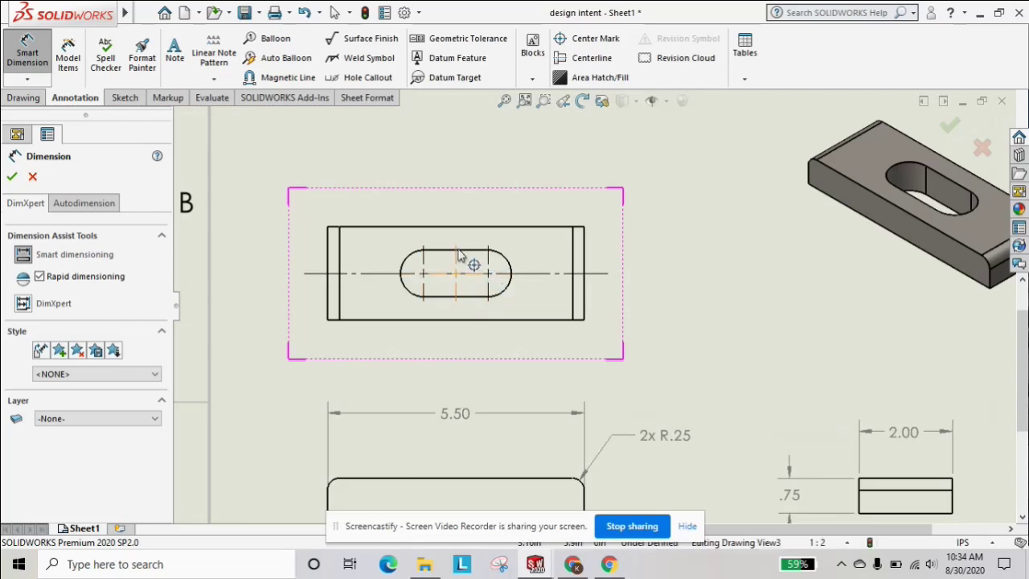
pyautogui.click(504, 262)
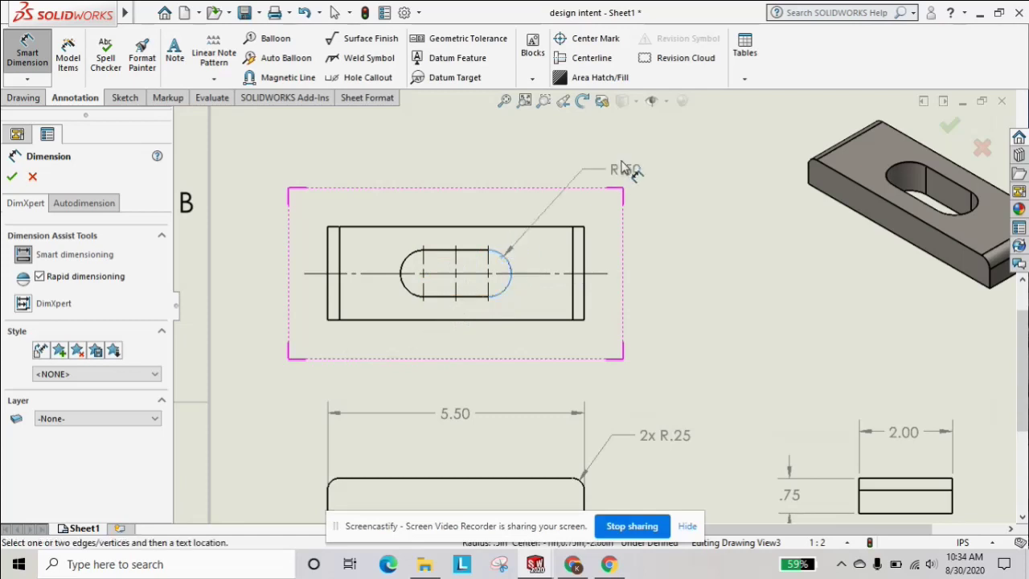
pyautogui.click(622, 168)
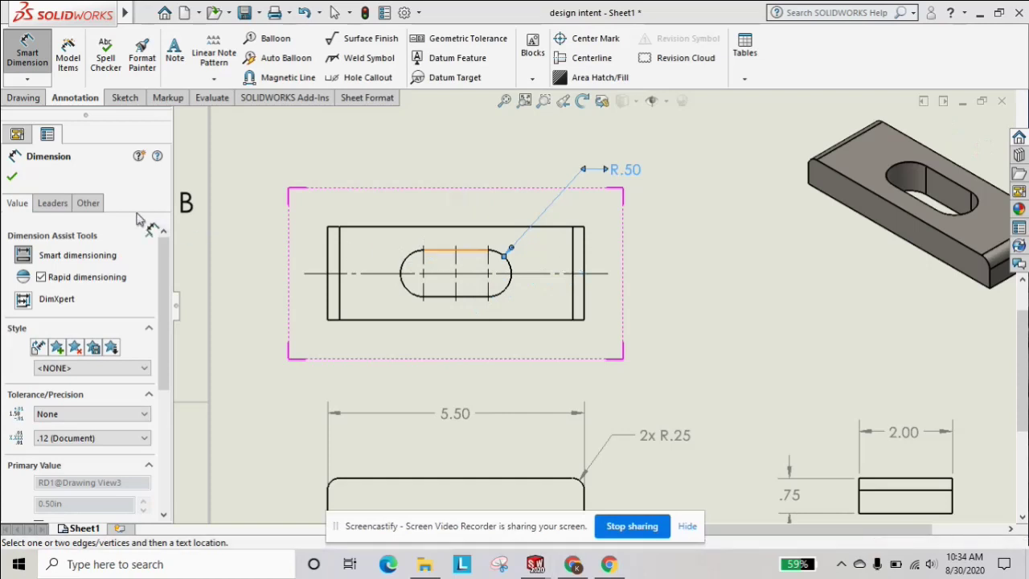
pyautogui.click(12, 179)
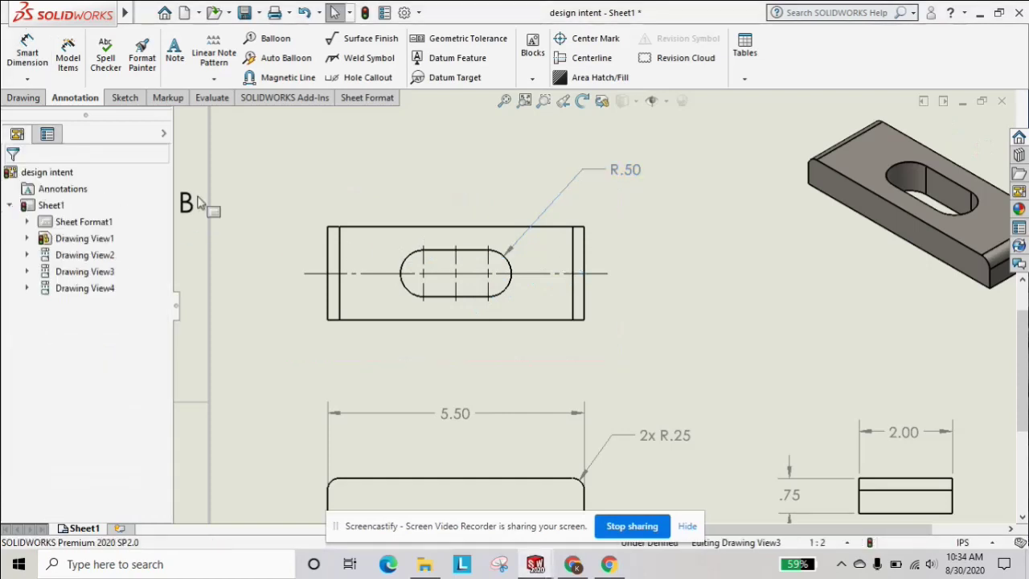
# Try to dimension the distance between the center marks of the slot's two end arcs in the upper view
pyautogui.click(30, 62)
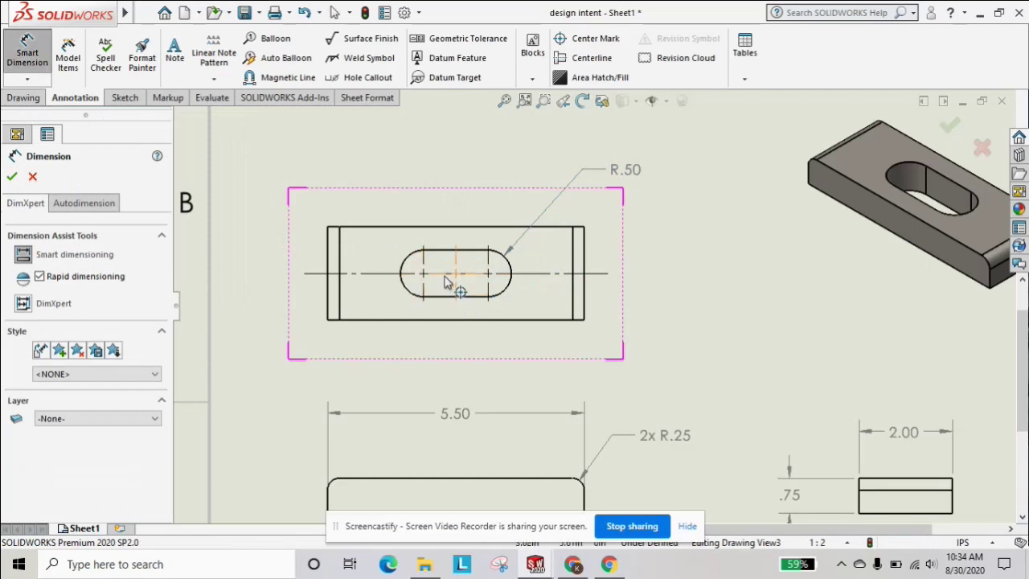
pyautogui.scroll(-3, 448, 282)
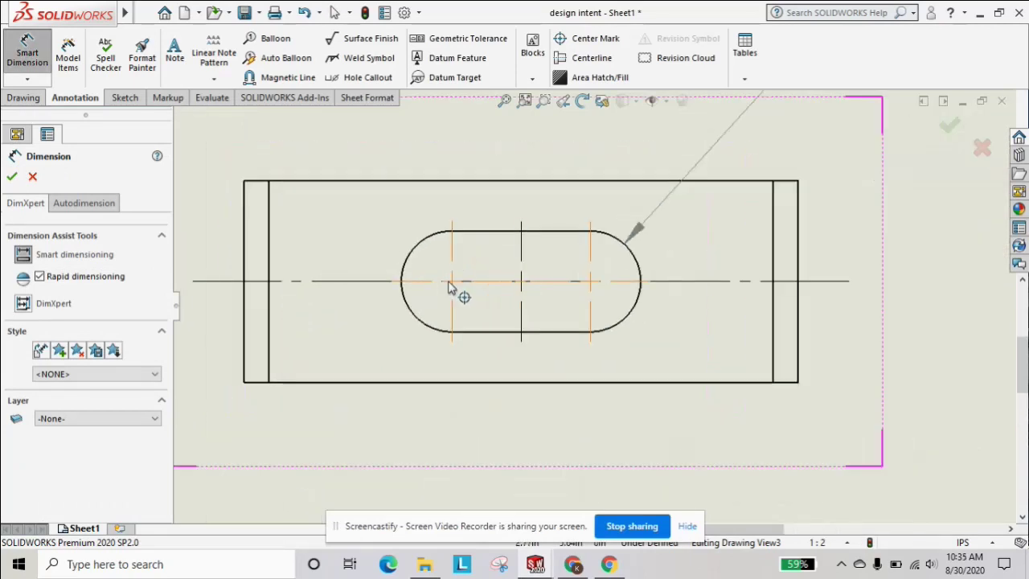
pyautogui.click(453, 266)
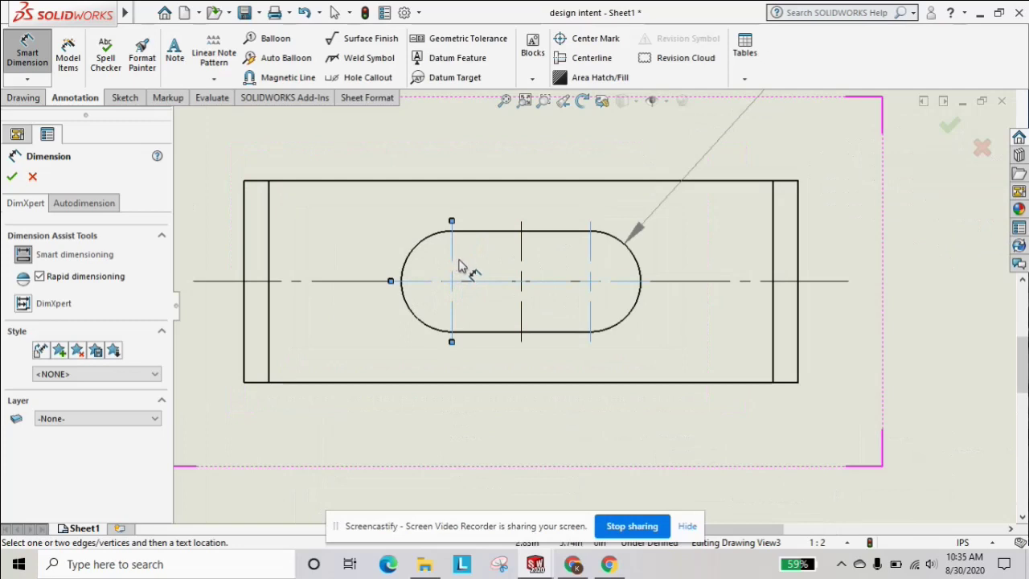
pyautogui.click(590, 270)
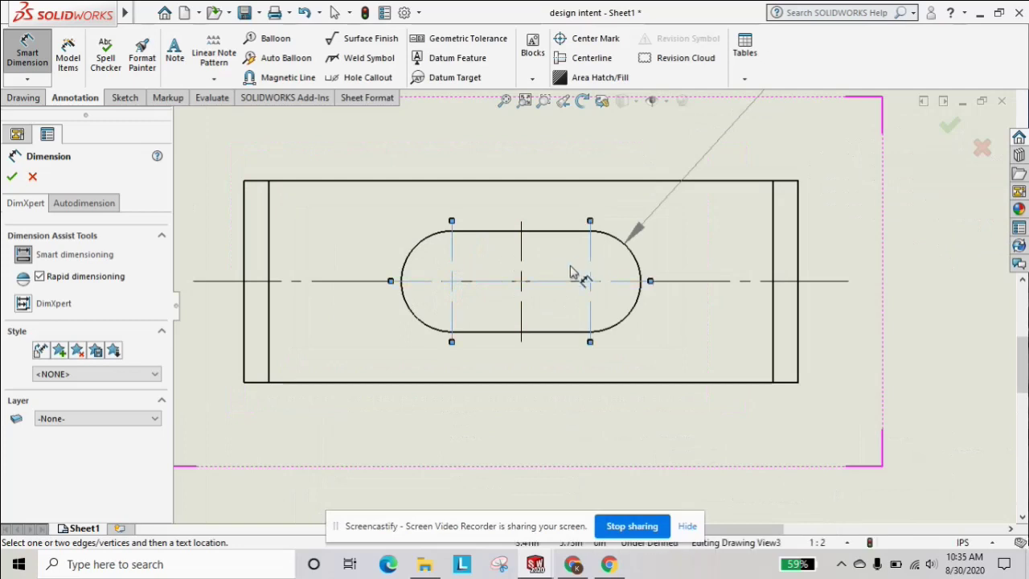
pyautogui.click(495, 286)
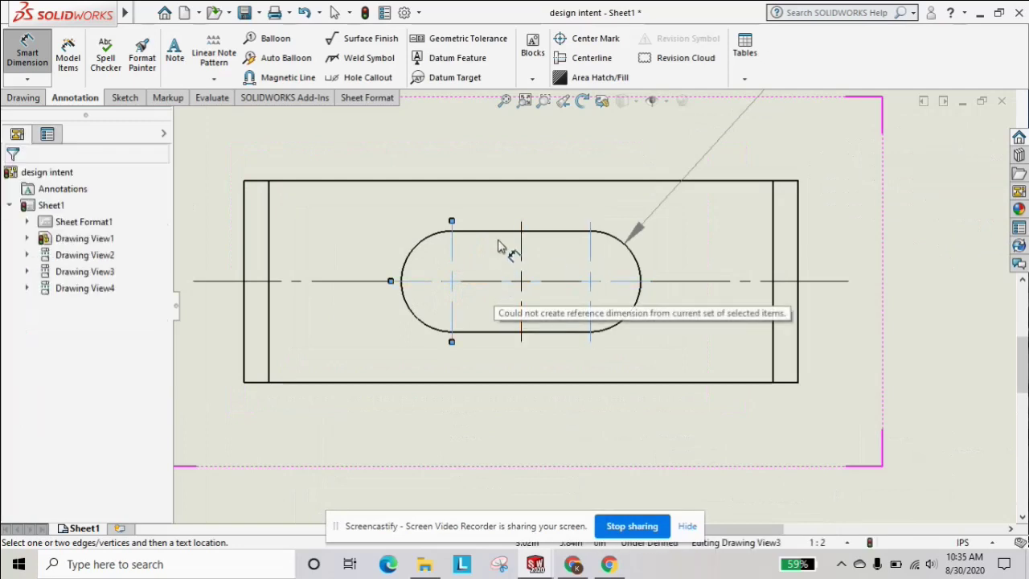
pyautogui.click(495, 246)
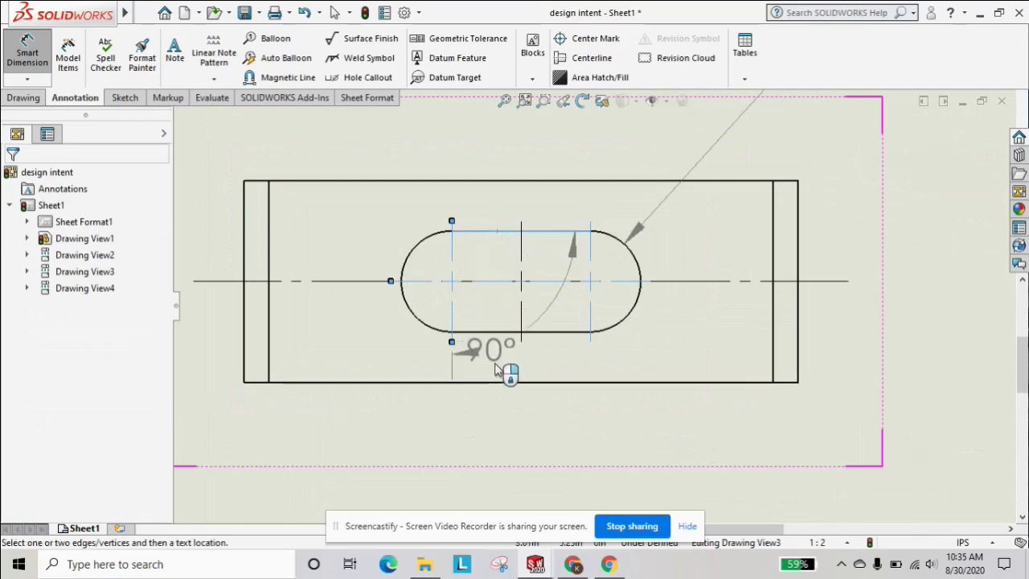
pyautogui.click(518, 247)
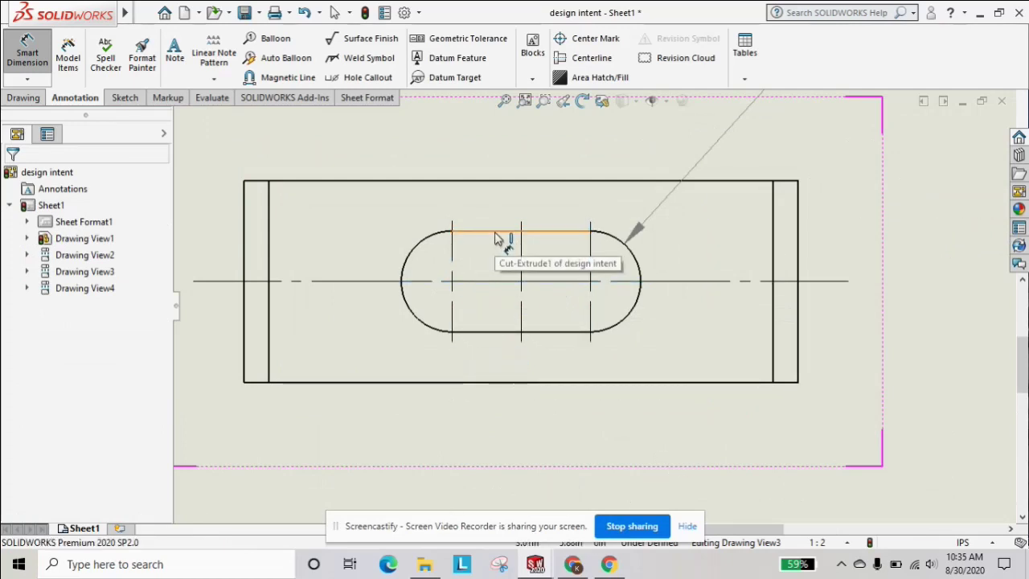
# Dimension the length of the slot's straight upper edge in the upper view, placing the text above the view
pyautogui.click(494, 231)
pyautogui.scroll(3, 540, 440)
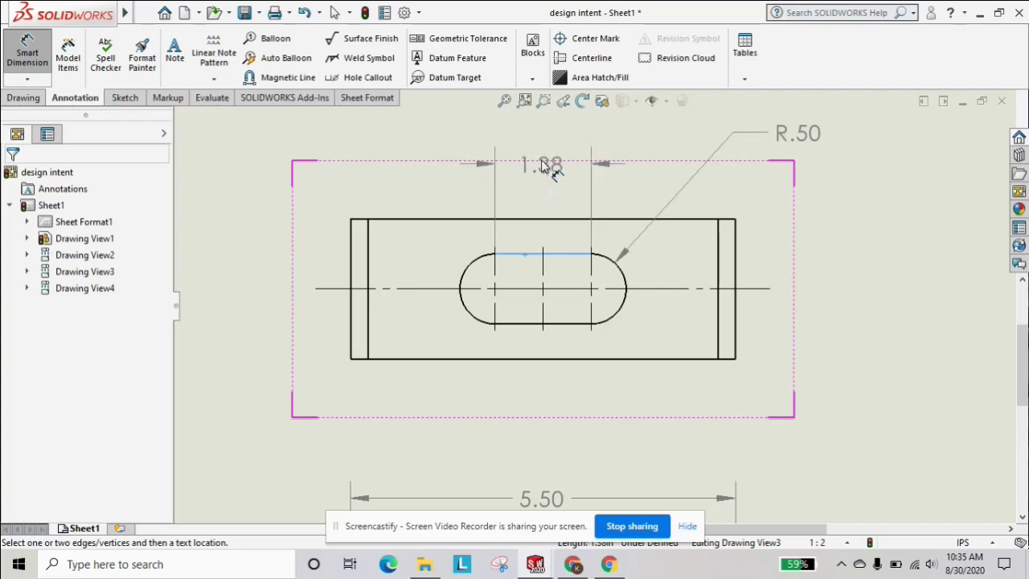
pyautogui.click(542, 158)
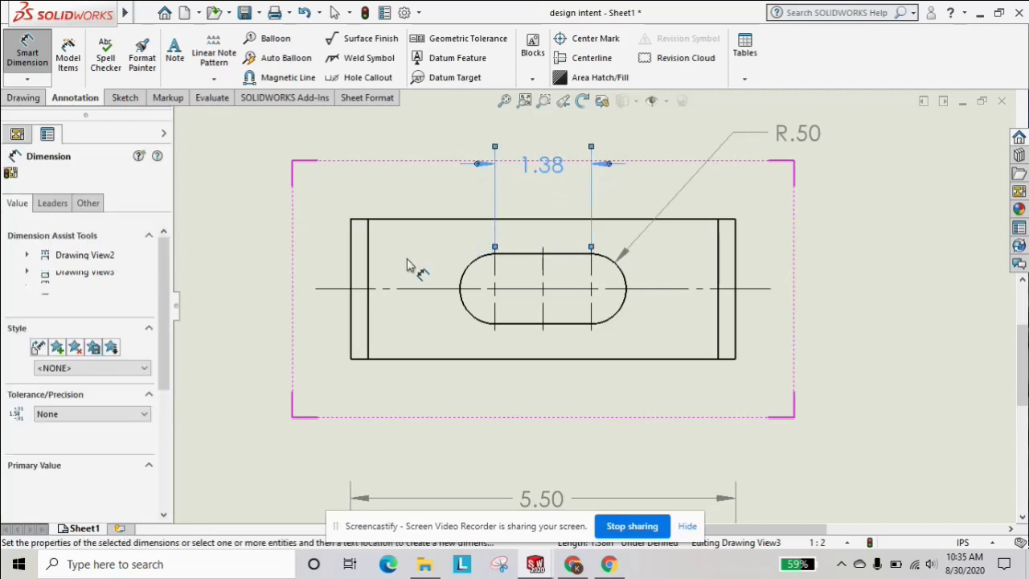
pyautogui.click(12, 176)
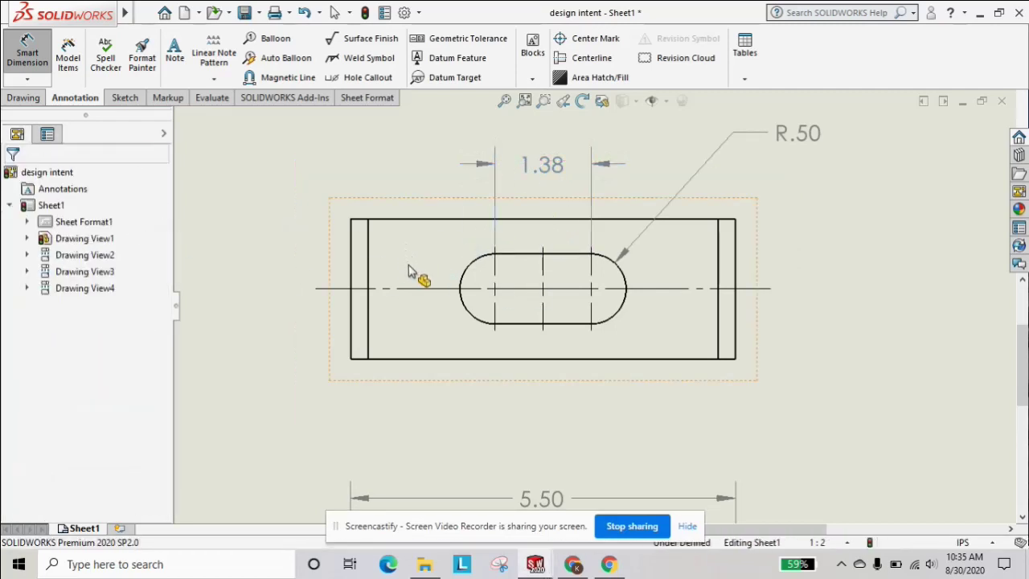
# Dimension the distance from the slot's horizontal centerline to the part's lower edge in the upper view, placing the text beside the view
pyautogui.scroll(3, 591, 305)
pyautogui.moveTo(689, 383); pyautogui.dragTo(620, 332, button='middle')
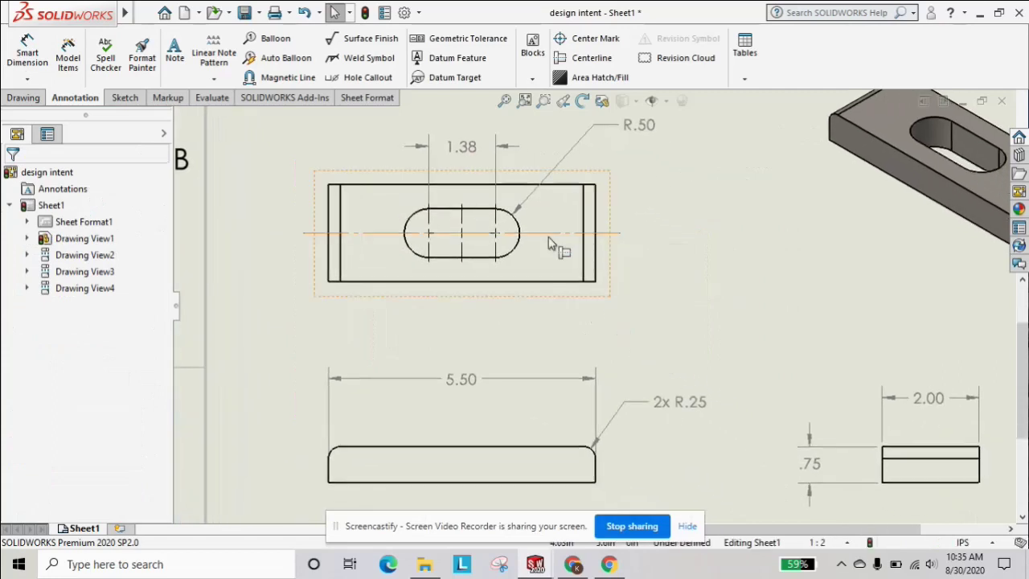
pyautogui.scroll(-2, 531, 238)
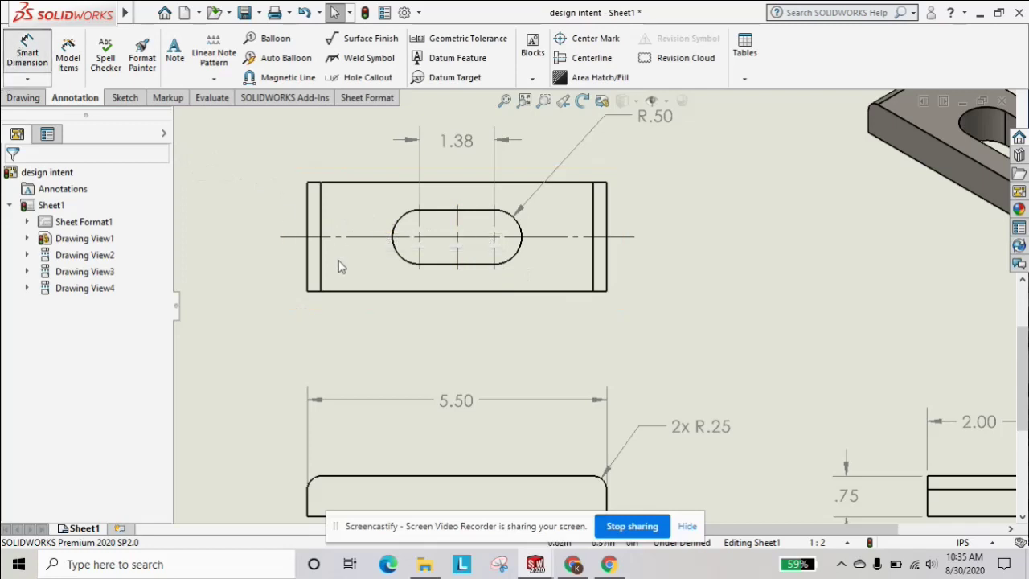
pyautogui.click(558, 238)
pyautogui.click(551, 292)
pyautogui.click(682, 269)
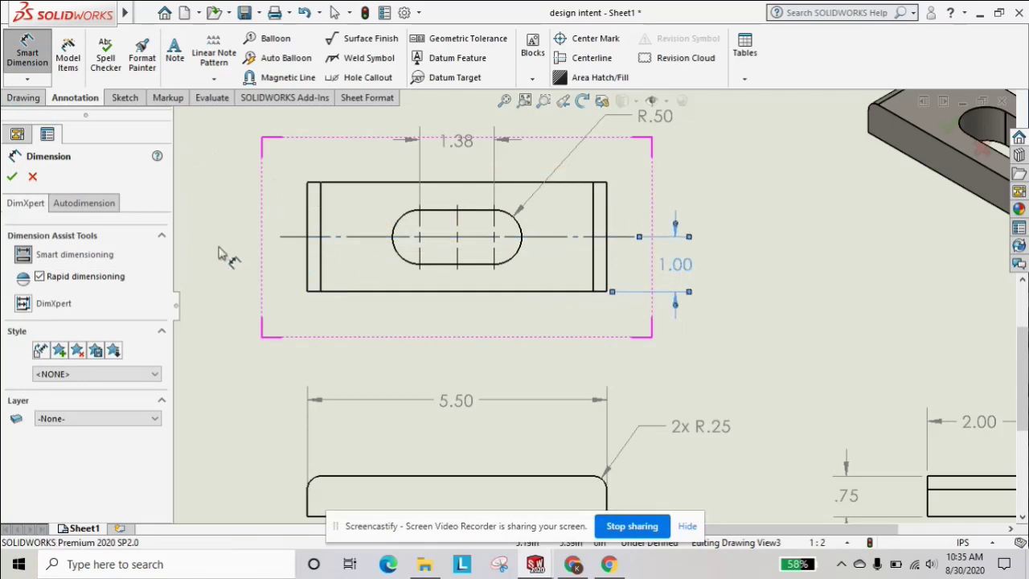
pyautogui.click(12, 178)
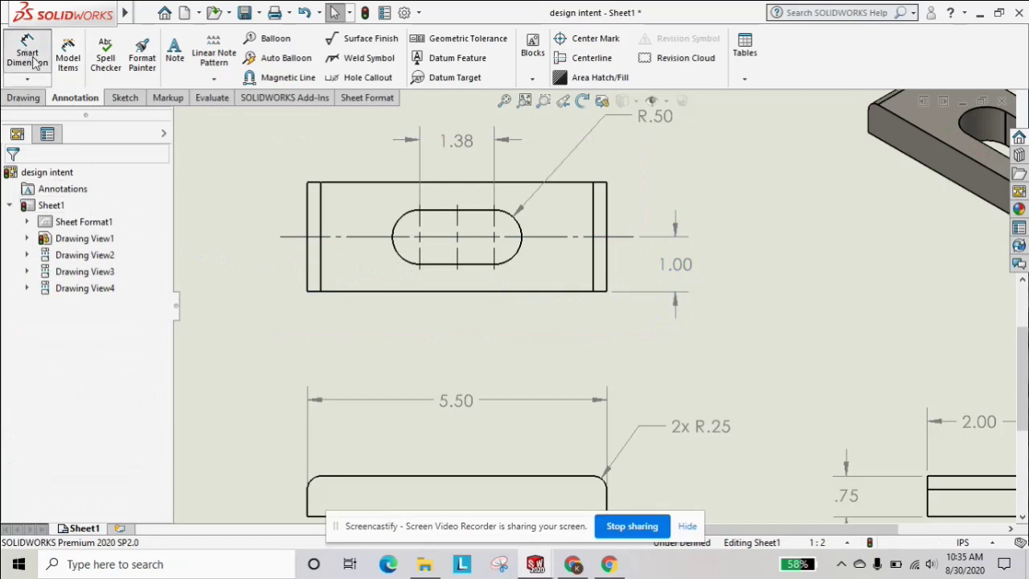
# Dimension the distance from the part's left edge to the slot's middle center mark in the upper view, placing the text below the view
pyautogui.click(460, 221)
pyautogui.click(311, 222)
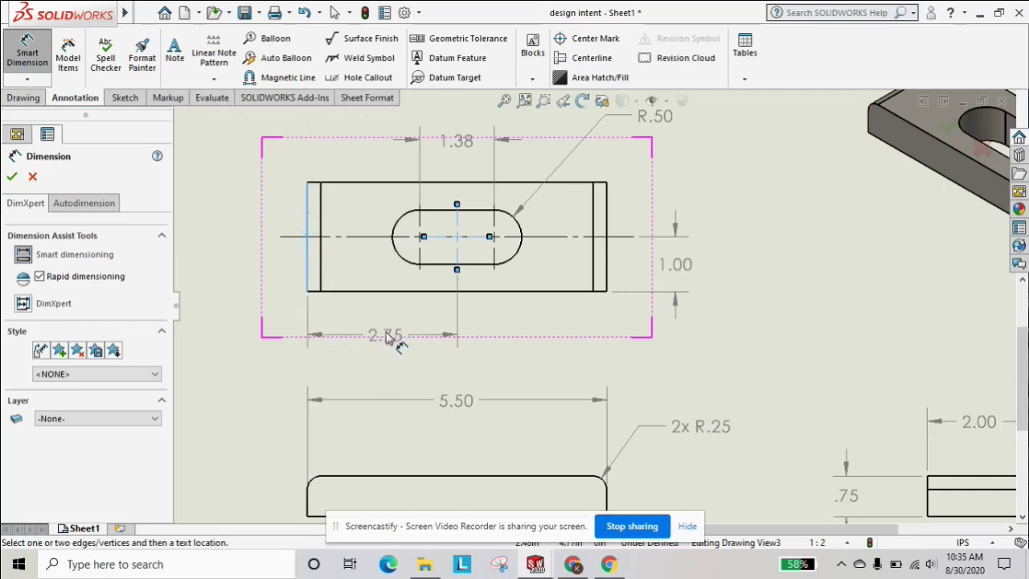
pyautogui.click(386, 336)
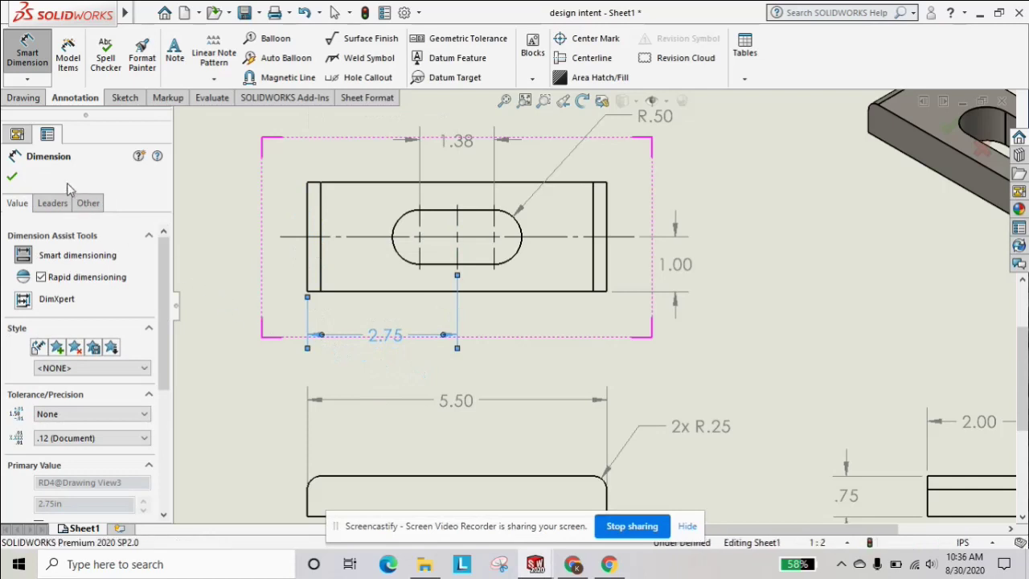
pyautogui.click(13, 179)
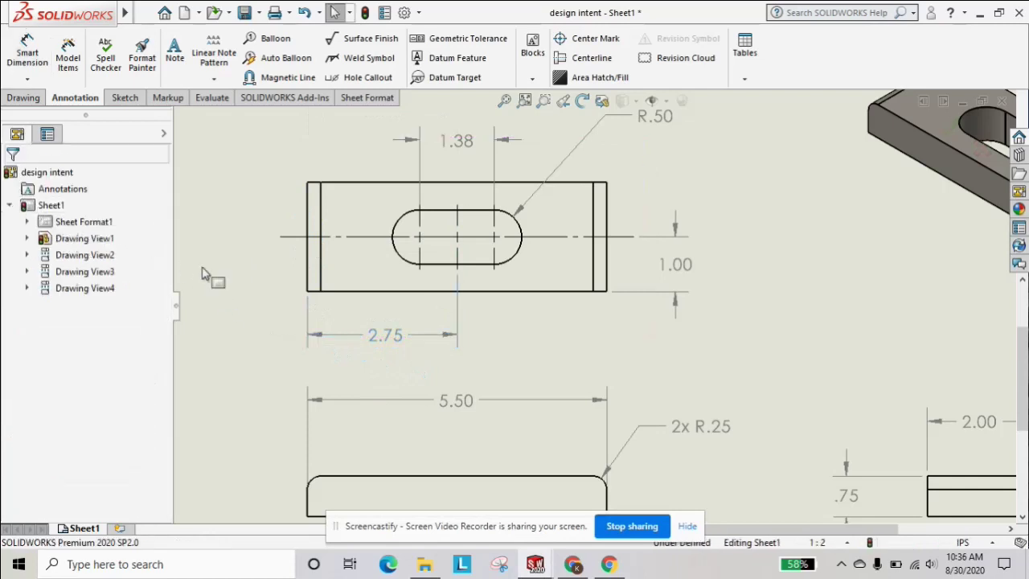
pyautogui.scroll(2, 584, 315)
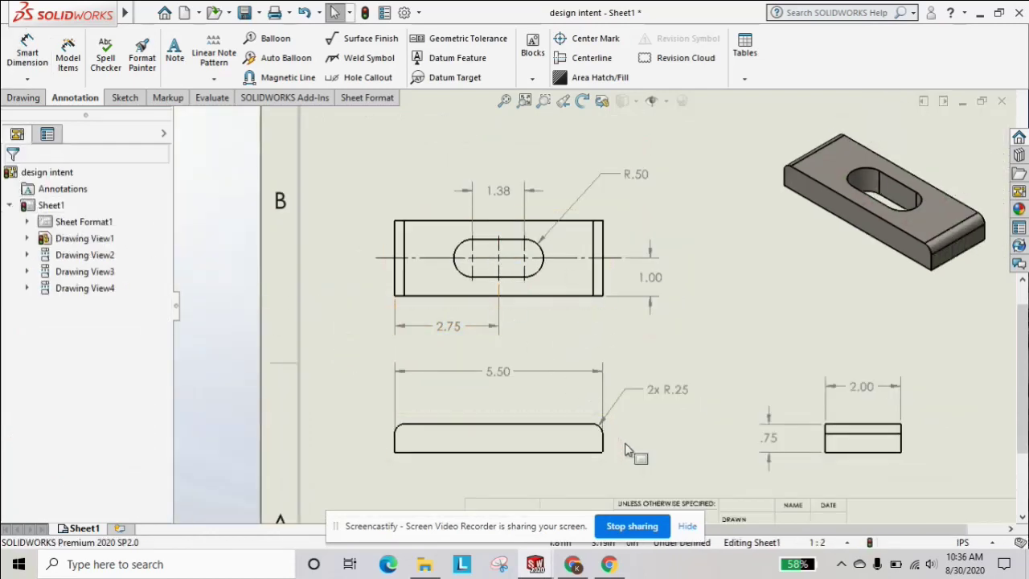
pyautogui.scroll(-1, 574, 388)
pyautogui.moveTo(693, 273); pyautogui.dragTo(646, 334, button='middle')
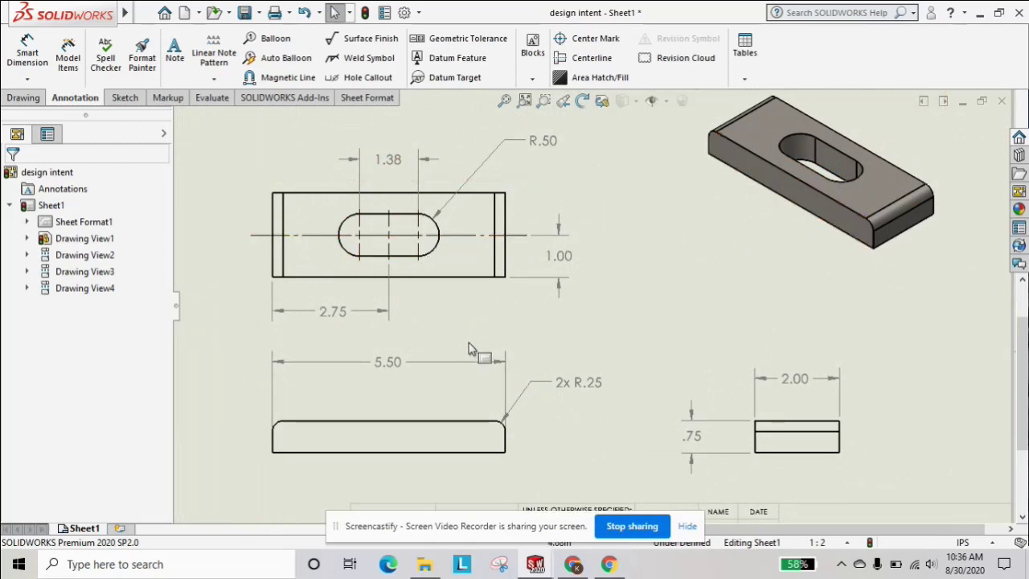
pyautogui.scroll(3, 545, 377)
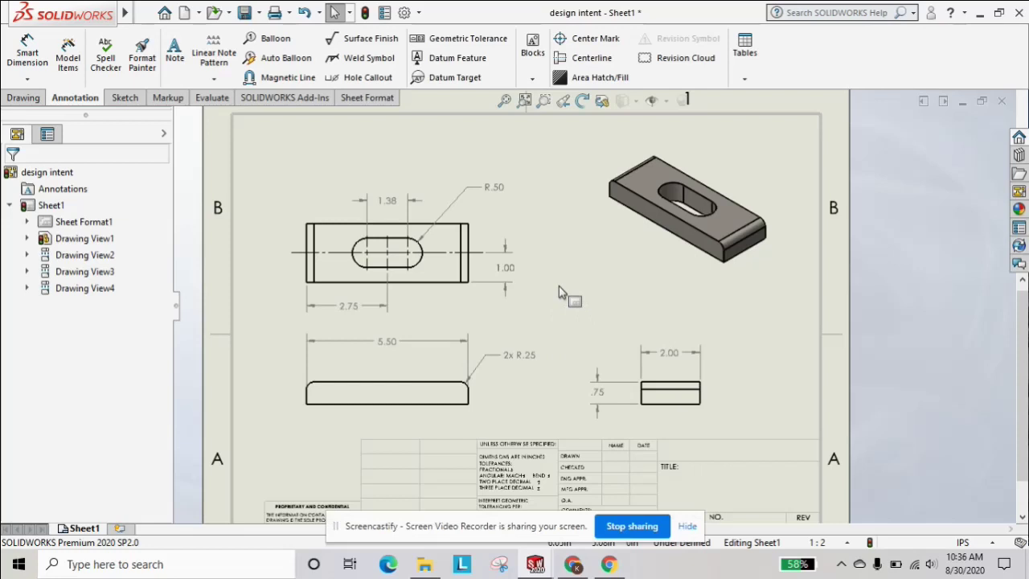
pyautogui.moveTo(604, 325); pyautogui.dragTo(592, 309, button='middle')
pyautogui.press('Escape')
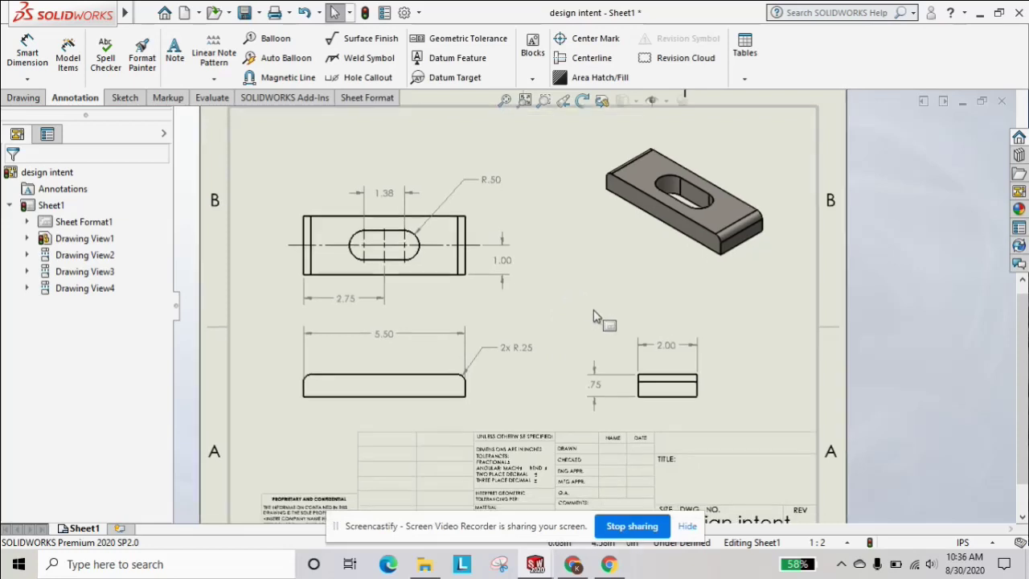